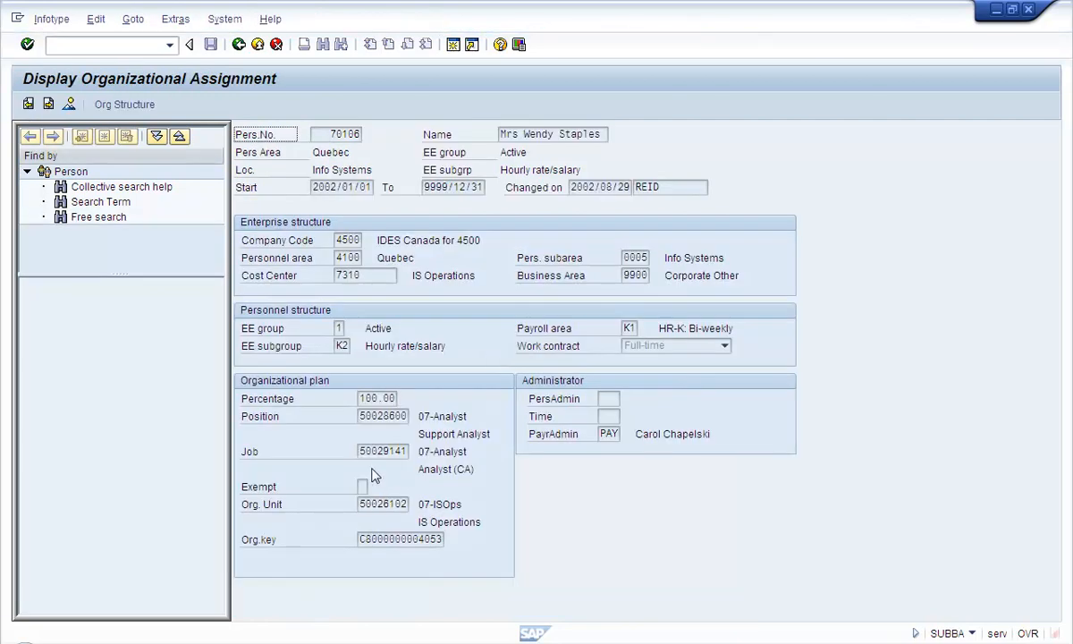
Review the job, position and organizational unit in the employee's organizational plan, and copy the Org. Unit number
click(377, 451)
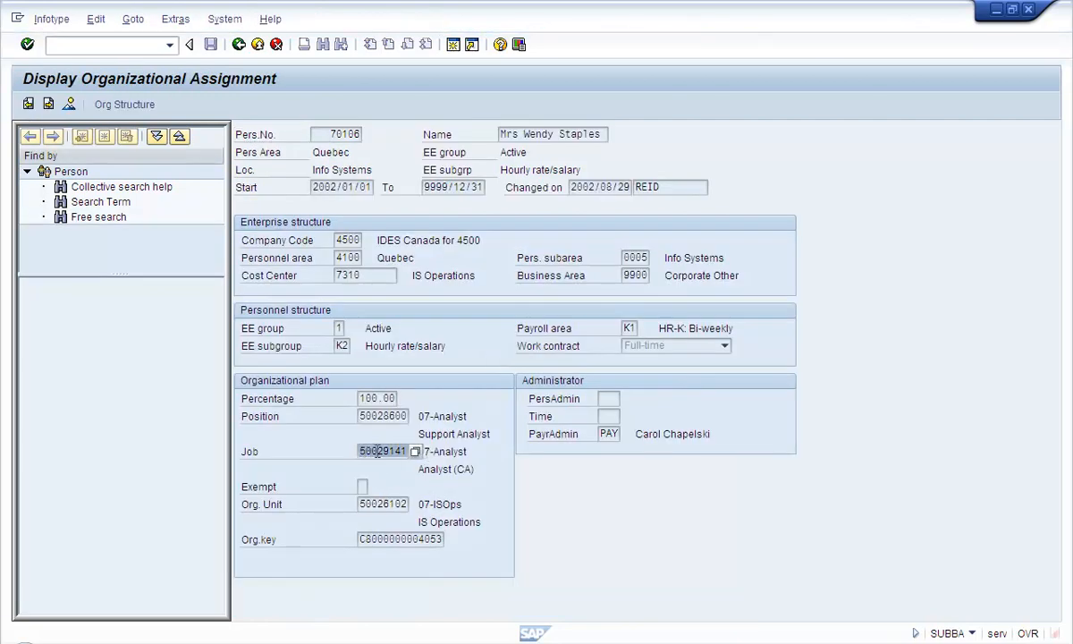
drag(360, 417, 431, 412)
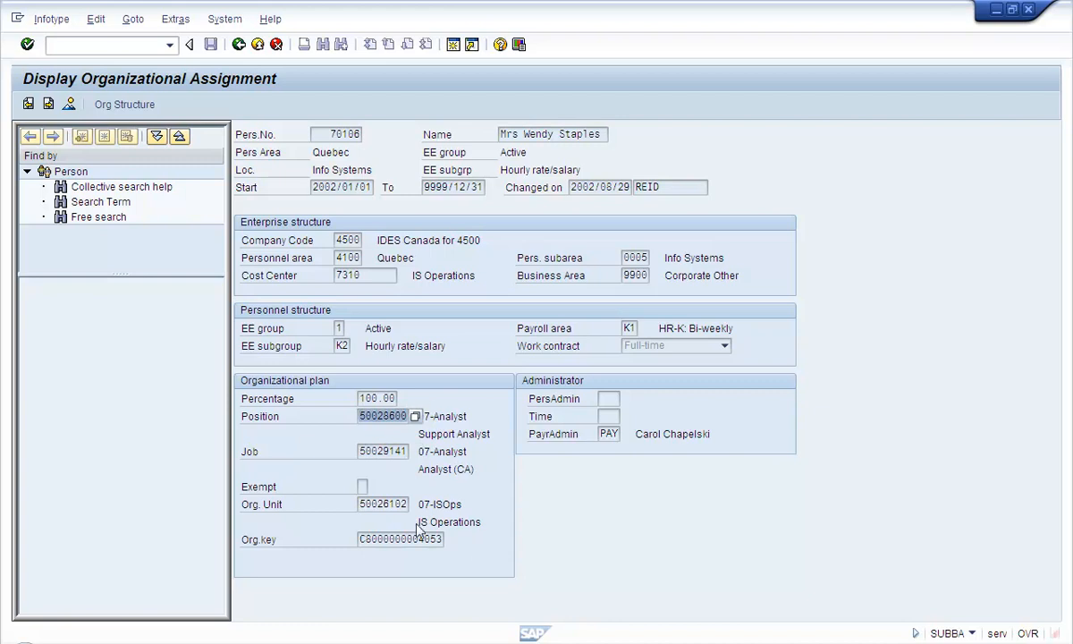
drag(364, 504, 465, 505)
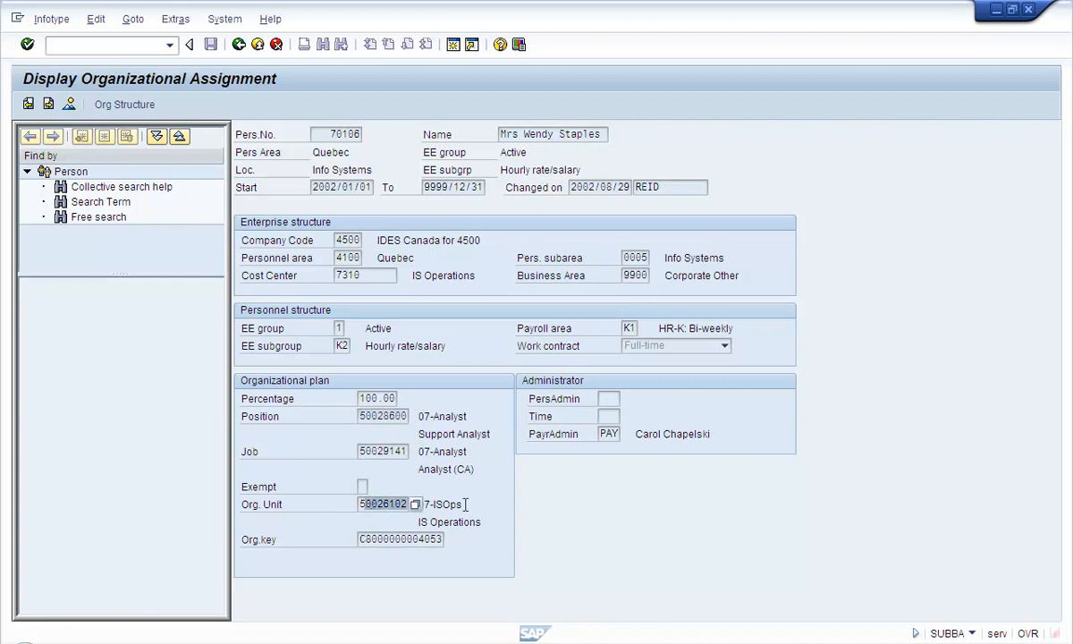
drag(359, 504, 494, 499)
click(369, 501)
drag(362, 503, 438, 503)
key(ctrl+c)
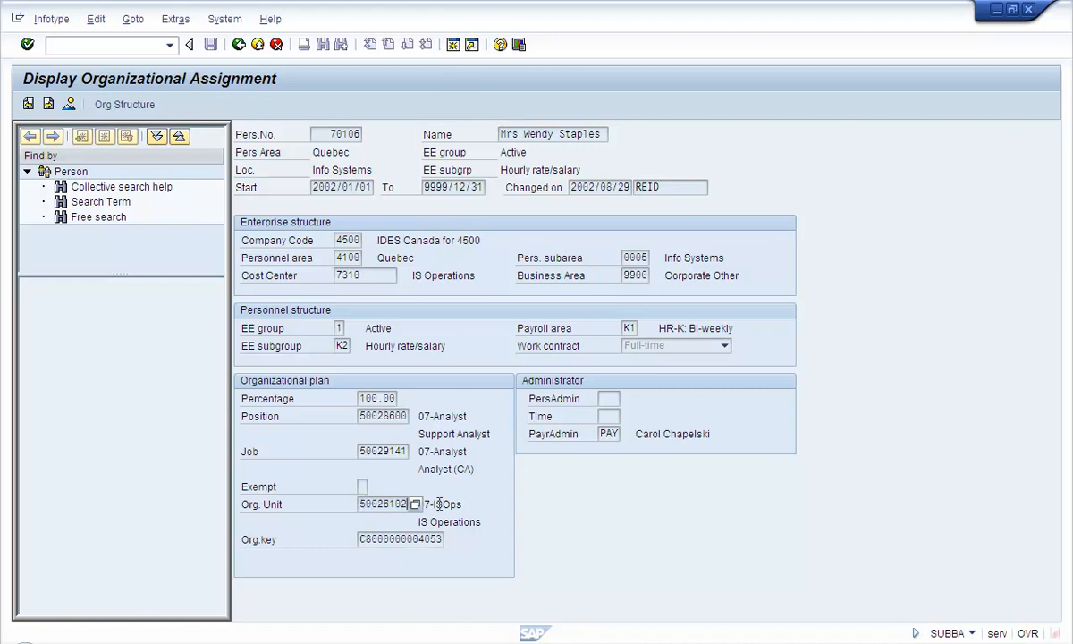
Open a new SAP session, glance at the sample data slide in PowerPoint, and start transaction SU01 in SAP
click(455, 51)
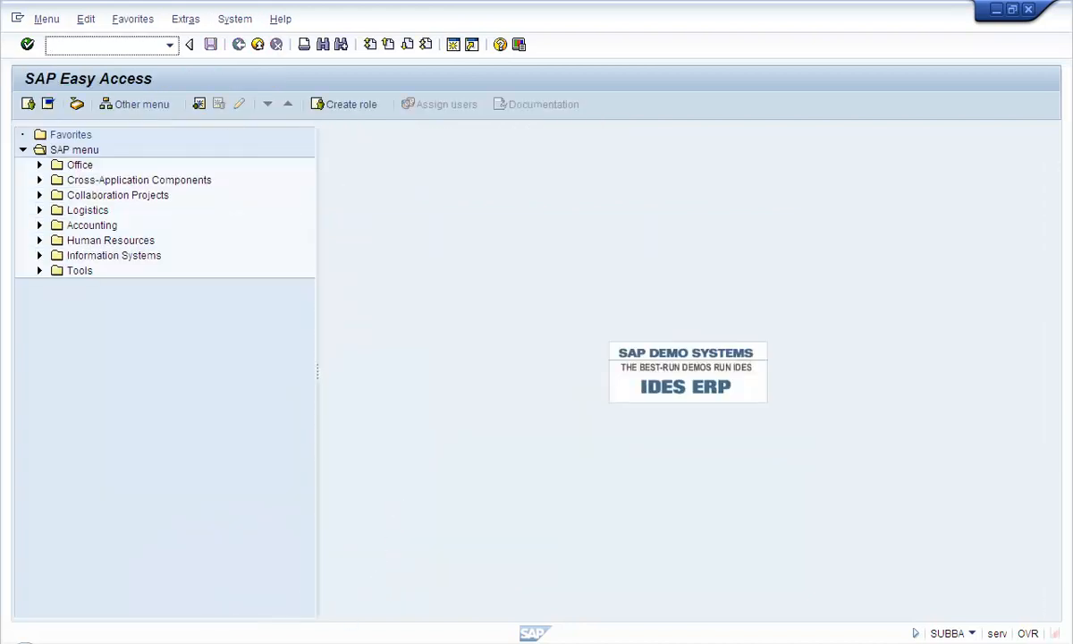
key(alt+Tab)
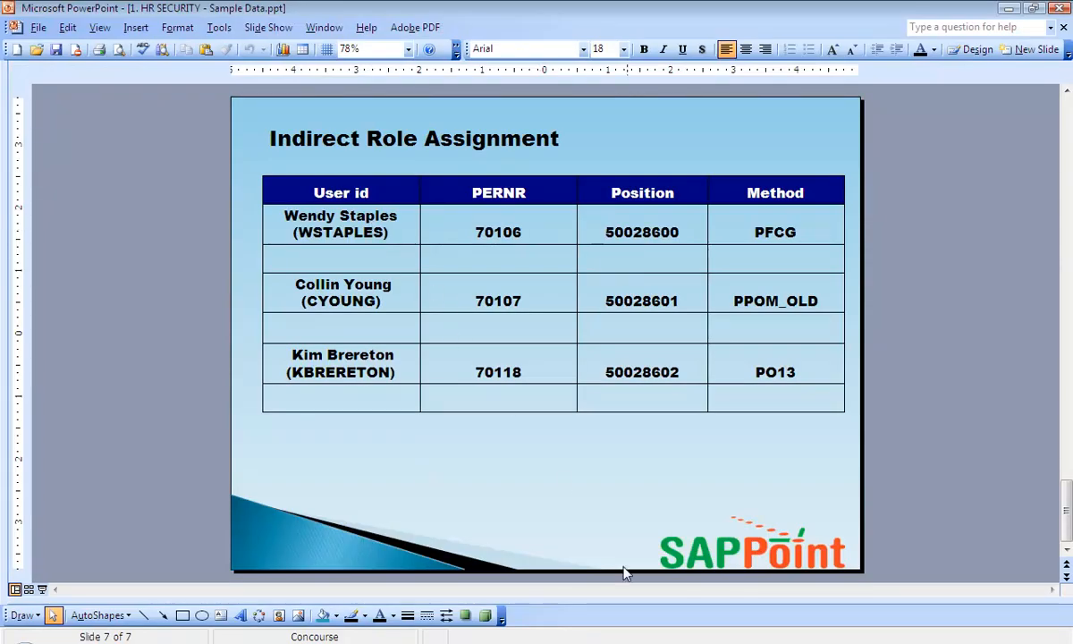
key(alt+Tab)
text(su01)
key(Return)
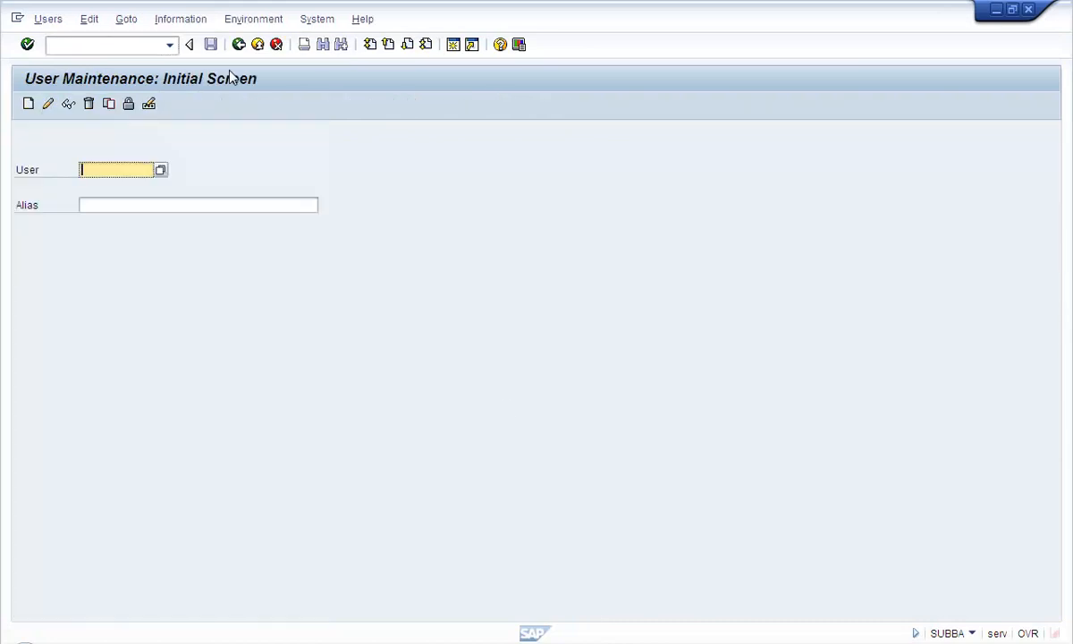
Open the employee's user account for maintenance and examine its assigned roles and authorization profiles
text(ws)
key(Down)
key(Return)
click(48, 103)
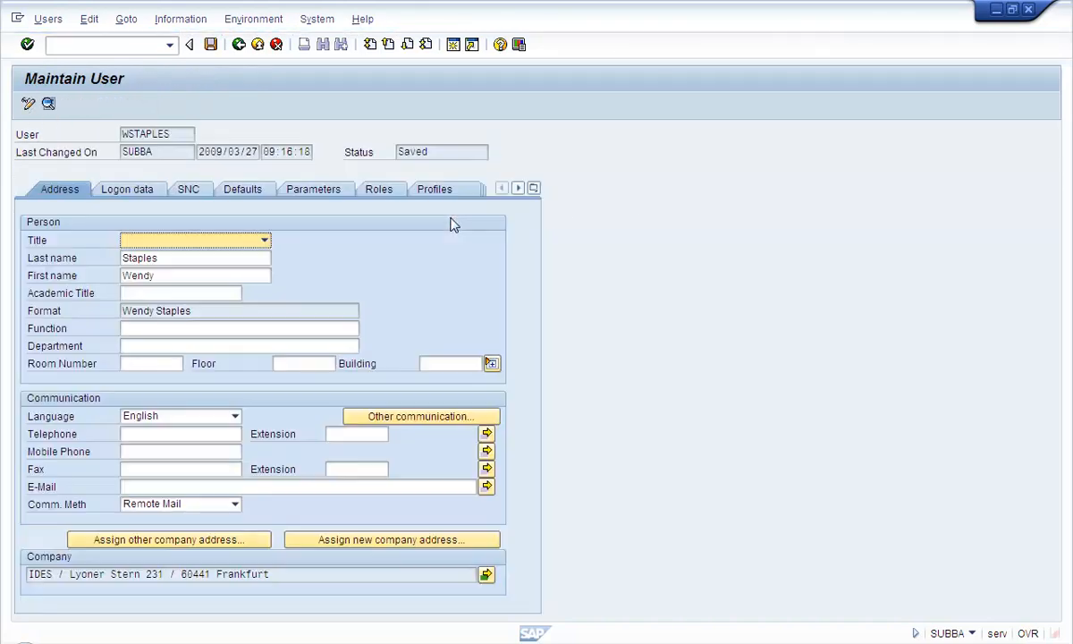
click(393, 190)
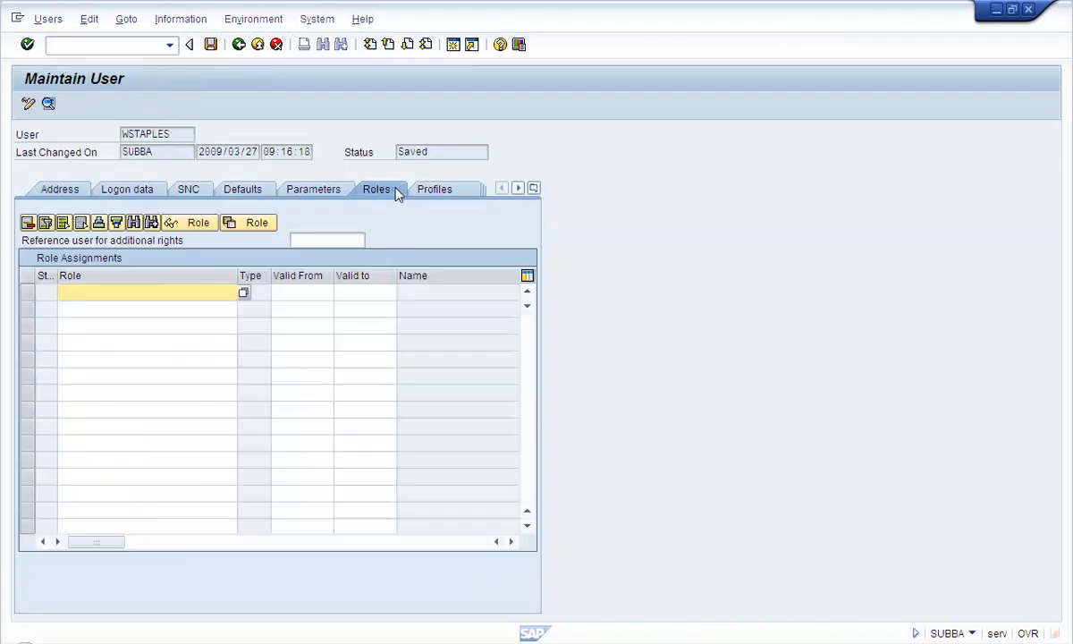
click(450, 195)
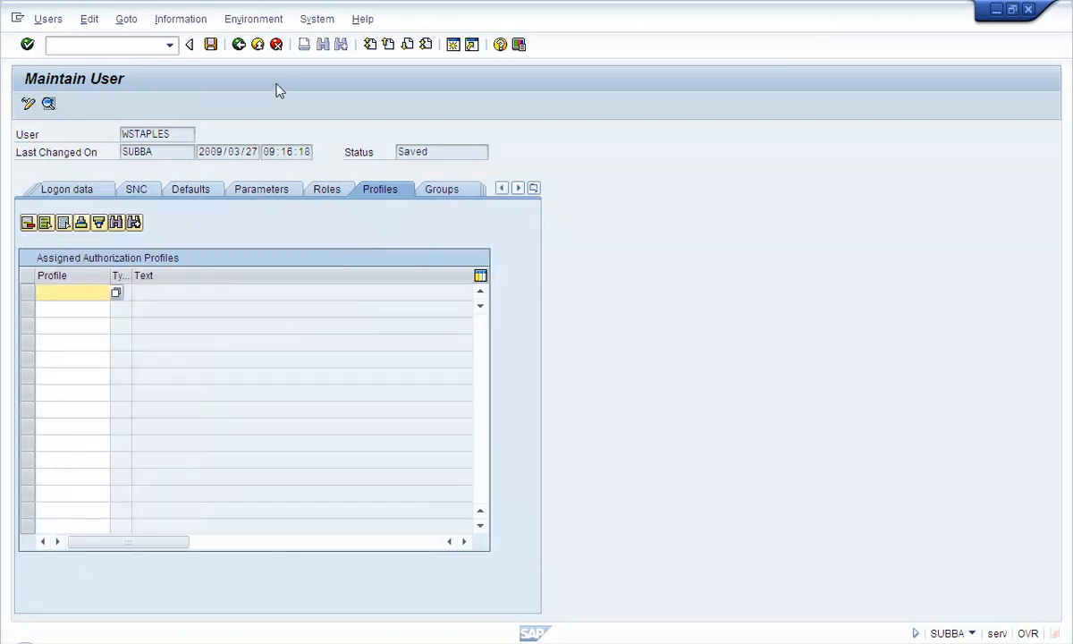
click(239, 47)
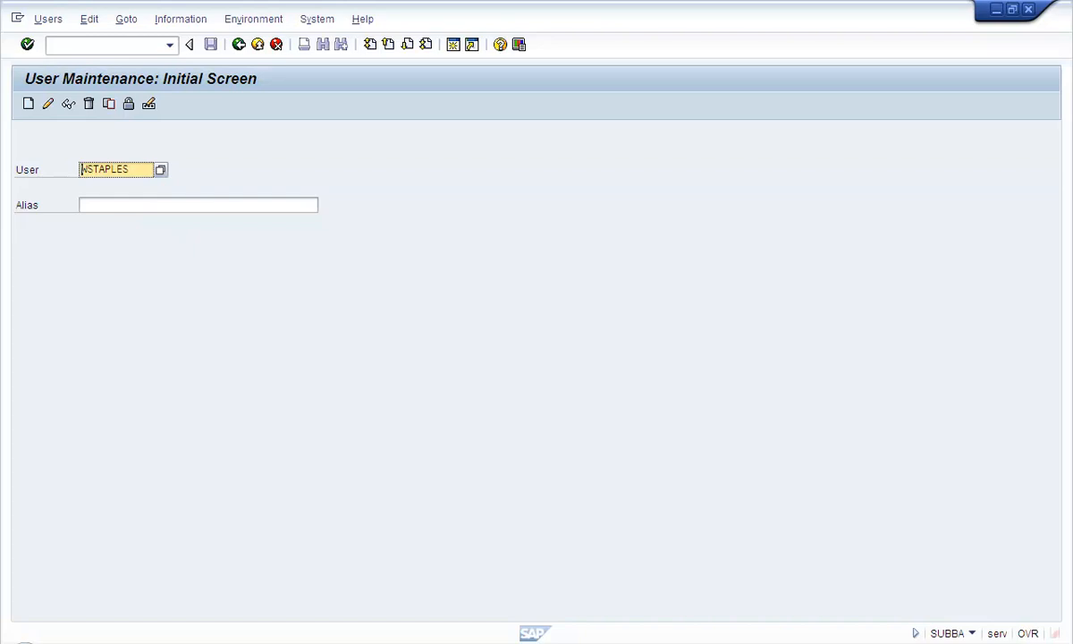
Check the first employee's role assignment method on the PowerPoint slide, and start transaction PFCG in SAP
key(alt+Tab)
click(783, 232)
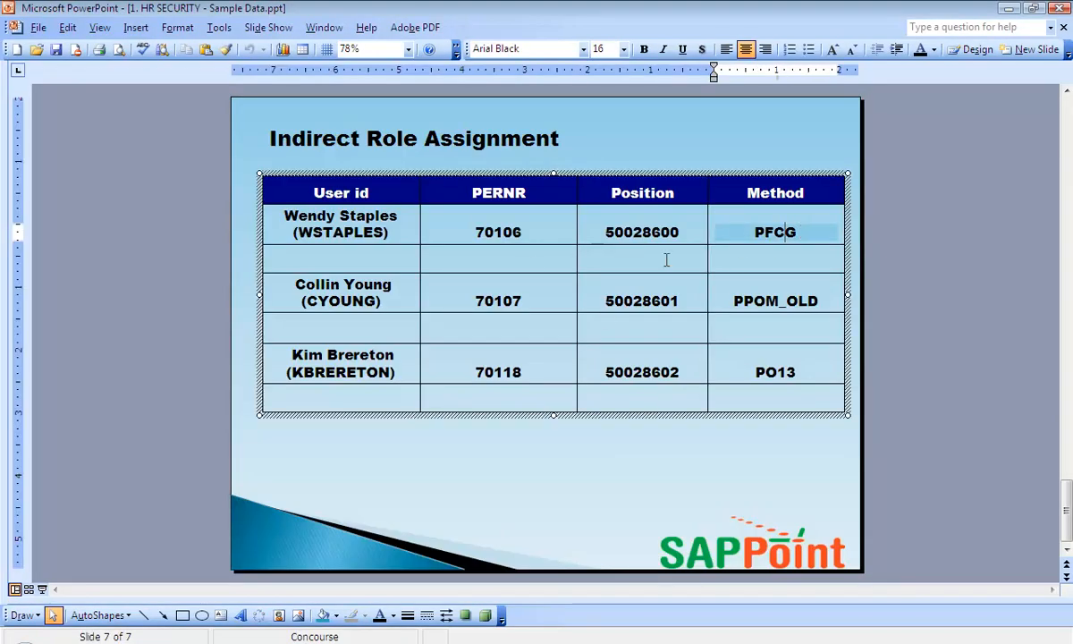
key(alt+Tab)
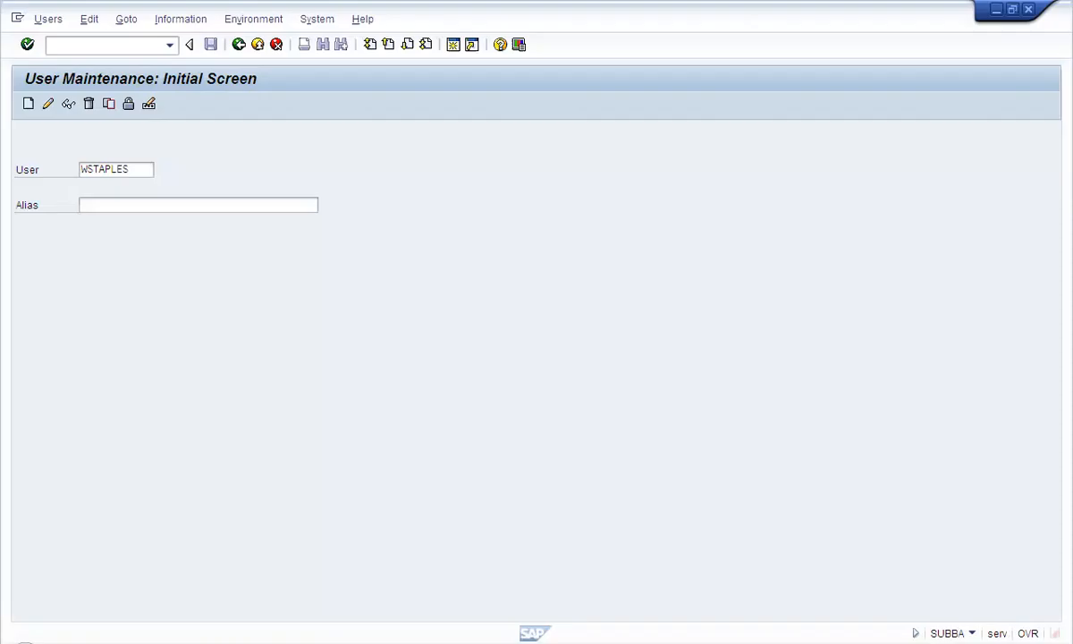
click(239, 45)
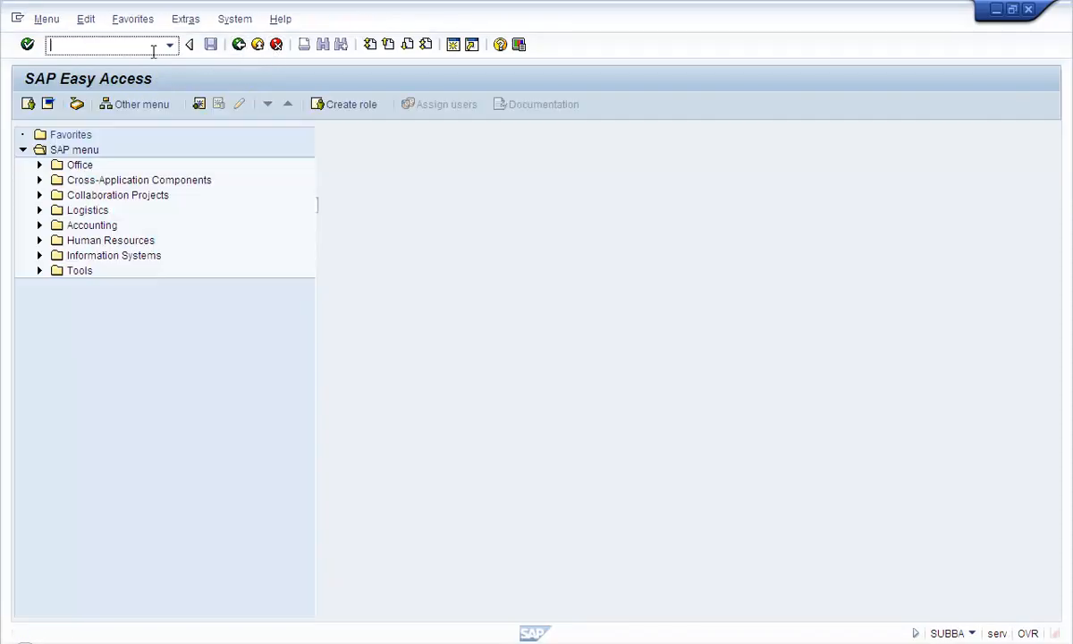
click(106, 49)
text(pfcg)
key(Return)
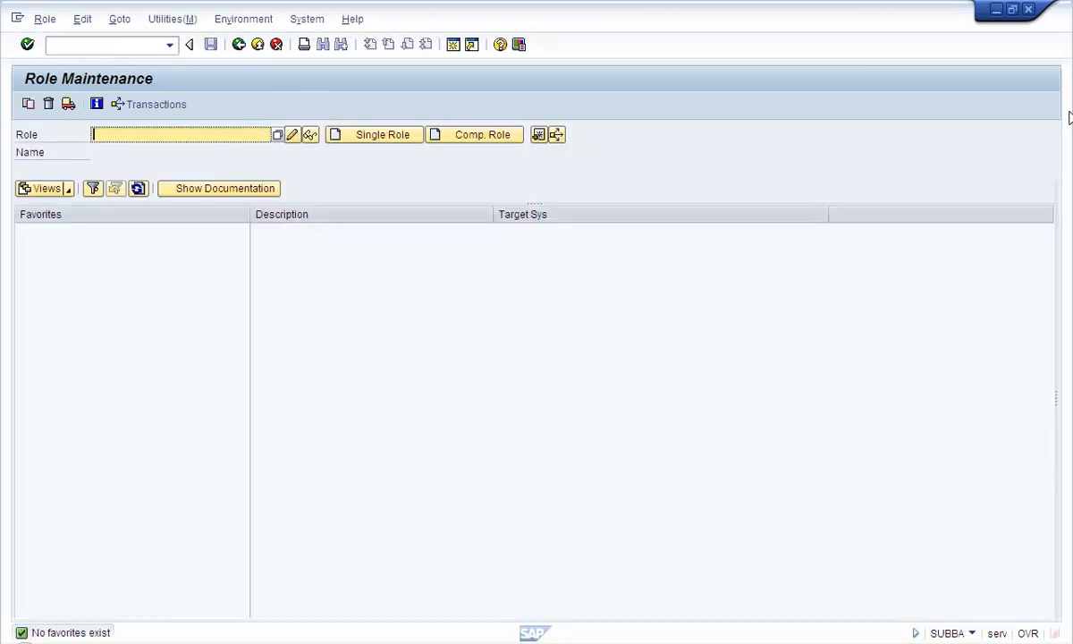
Select the existing role Z:TEST_HR_ROLE in Role Maintenance
key(Down)
key(Down)
key(Down)
key(Down)
key(Down)
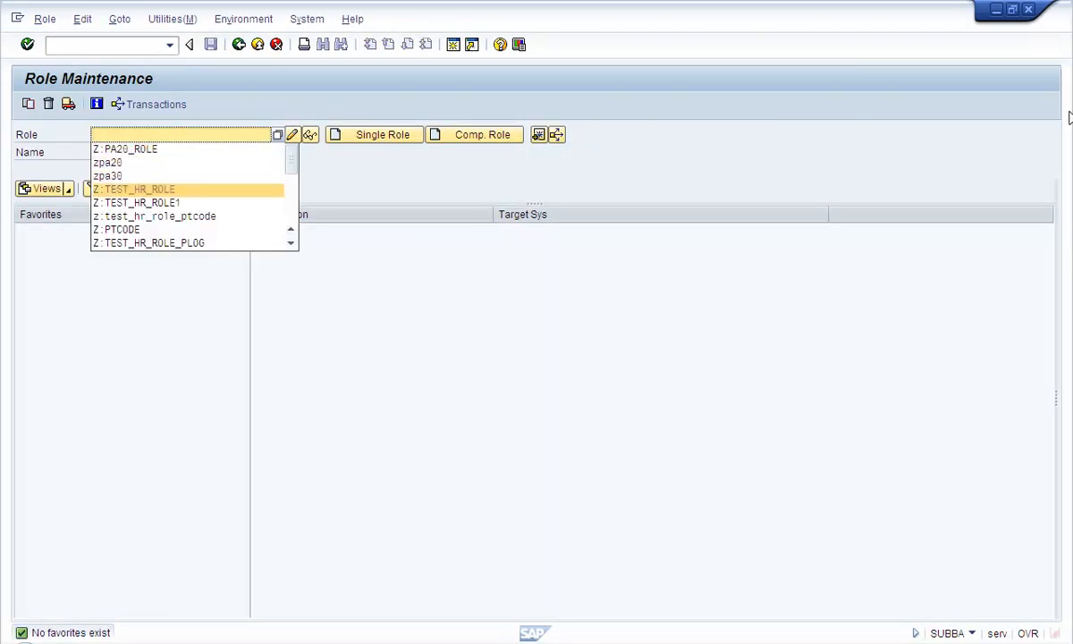
key(Return)
key(Return)
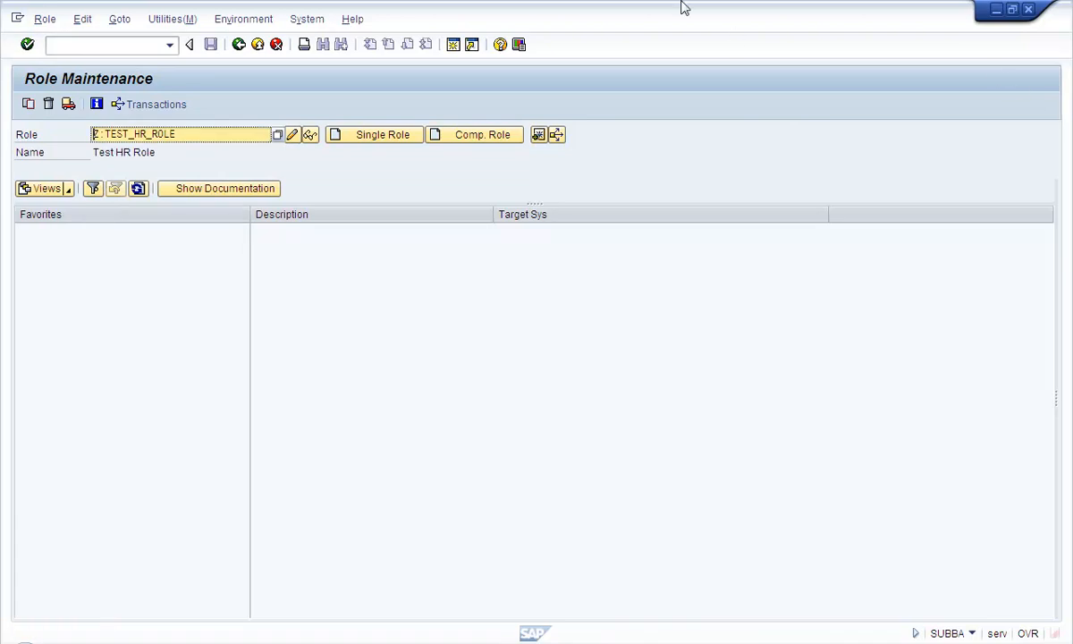
Open Z:TEST_HR_ROLE in change mode and examine its user assignments and Organizational Management option
click(293, 136)
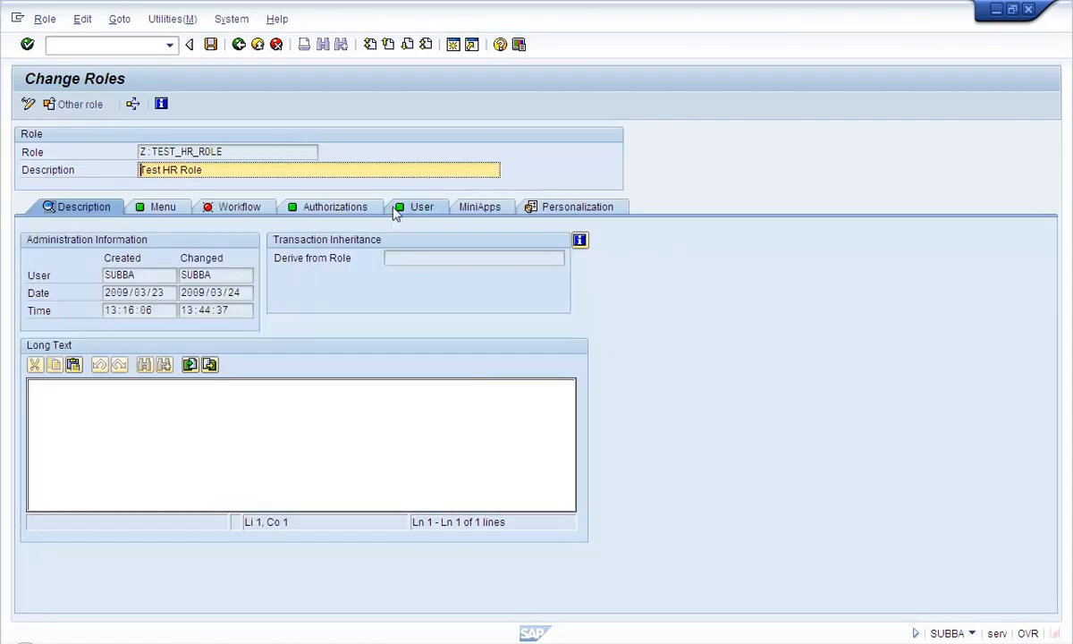
click(422, 211)
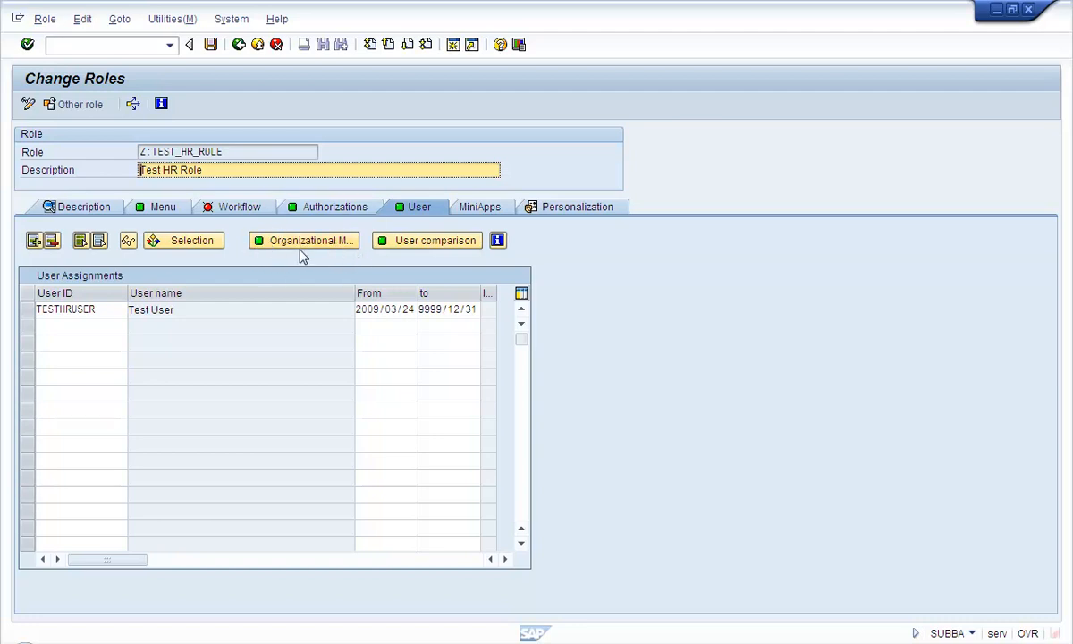
click(238, 45)
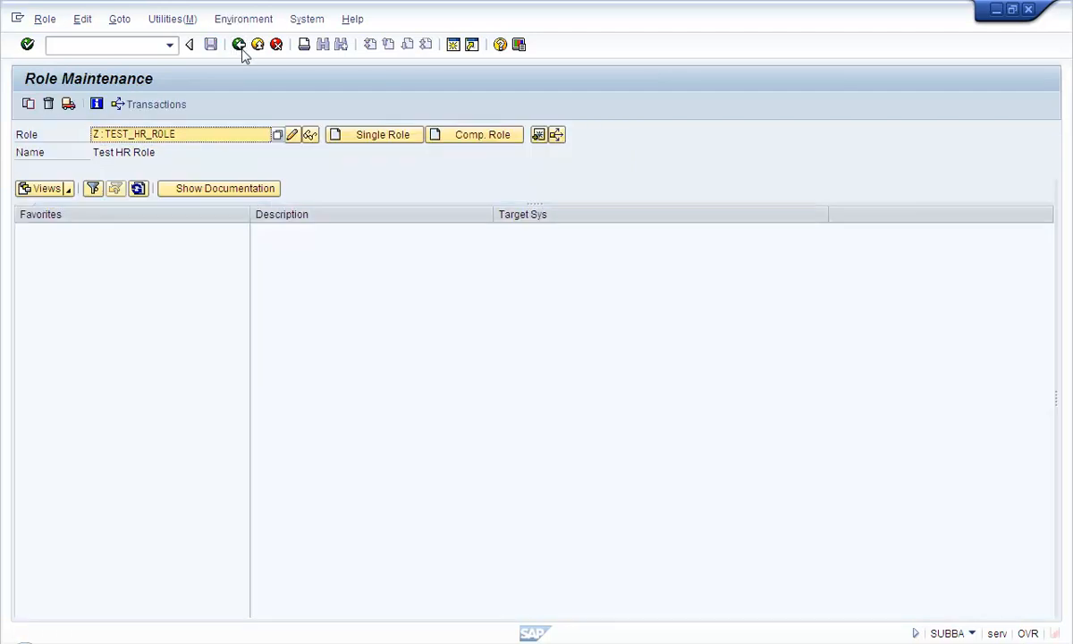
click(294, 135)
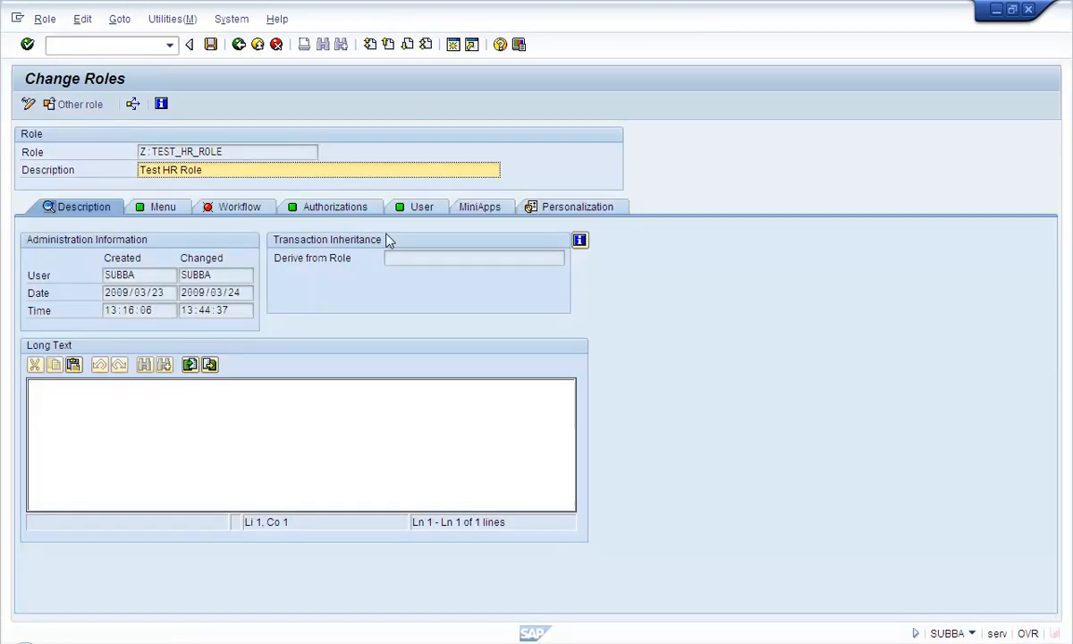
click(422, 211)
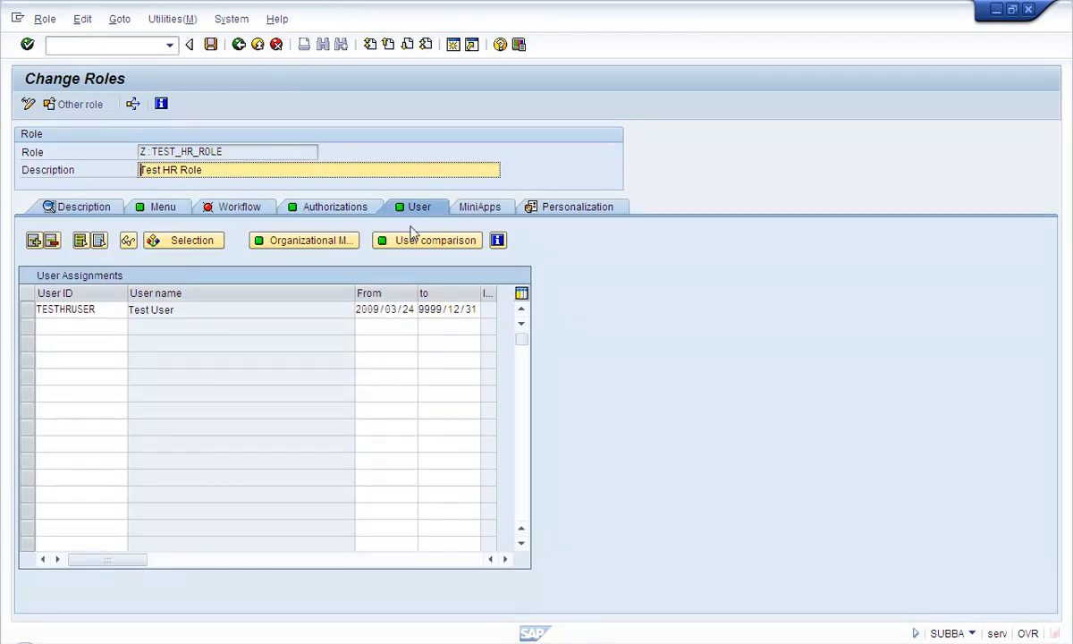
click(238, 43)
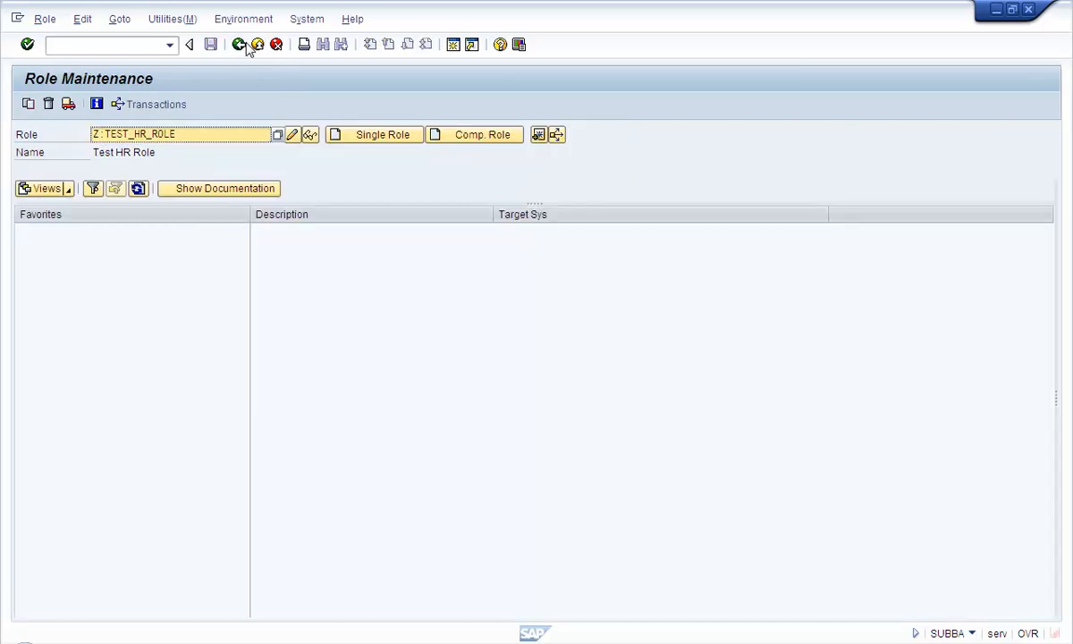
Set the role maintenance view to Simple maintenance (Workplace menu maintenance)
click(172, 20)
mouse_move(119, 19)
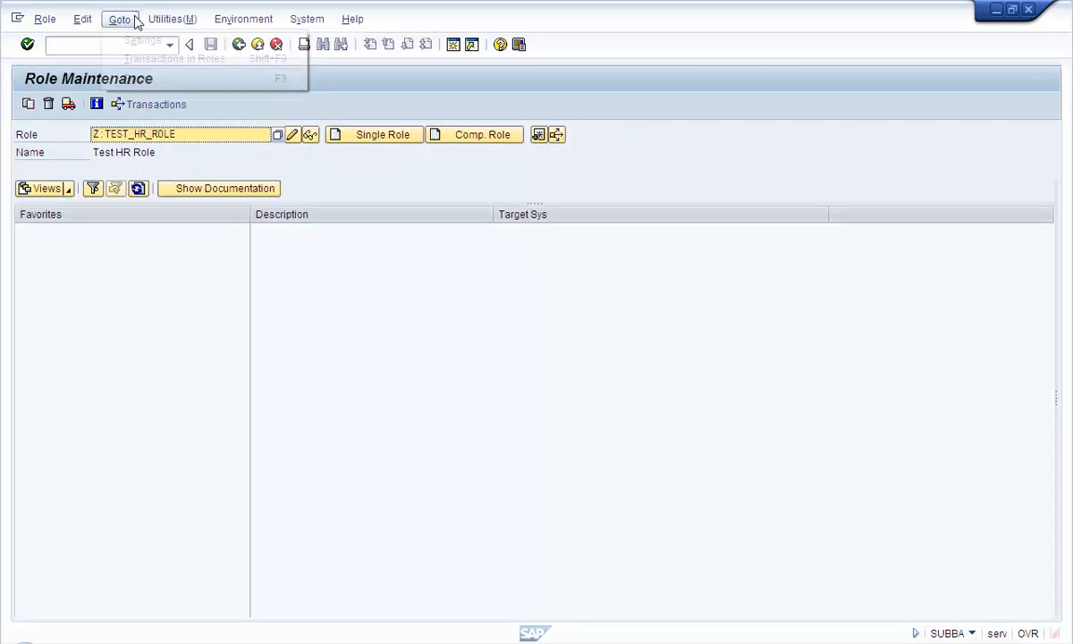
click(135, 41)
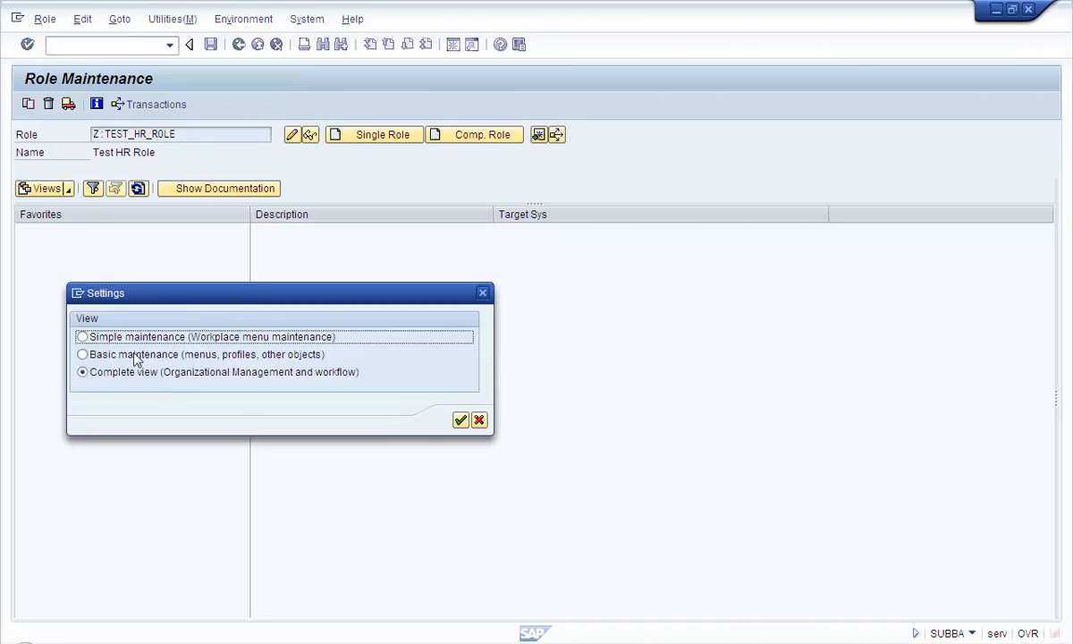
drag(146, 297, 334, 195)
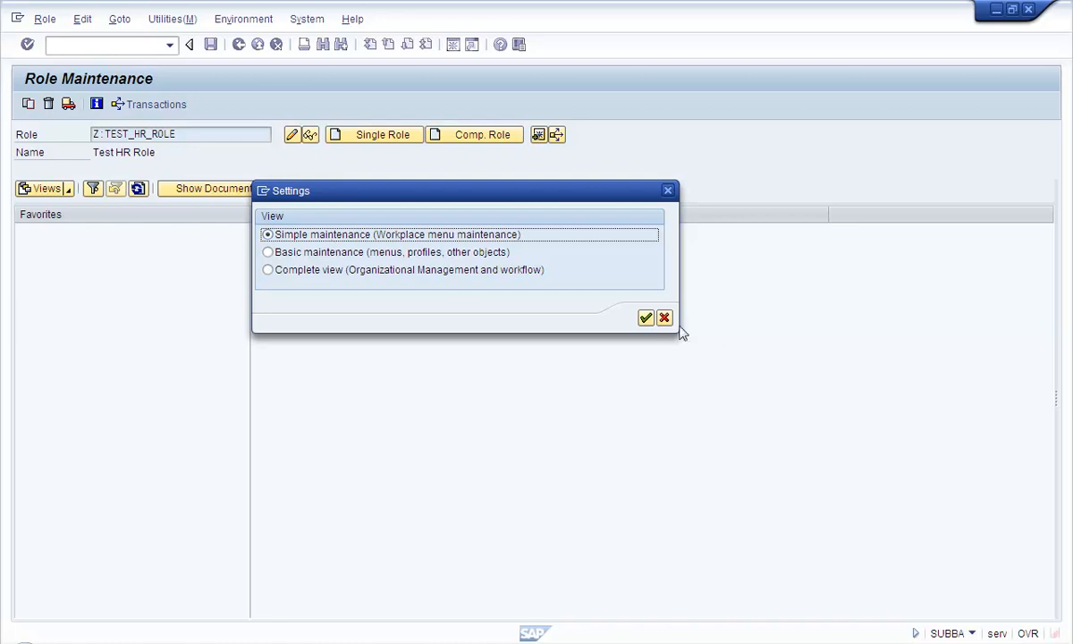
click(646, 318)
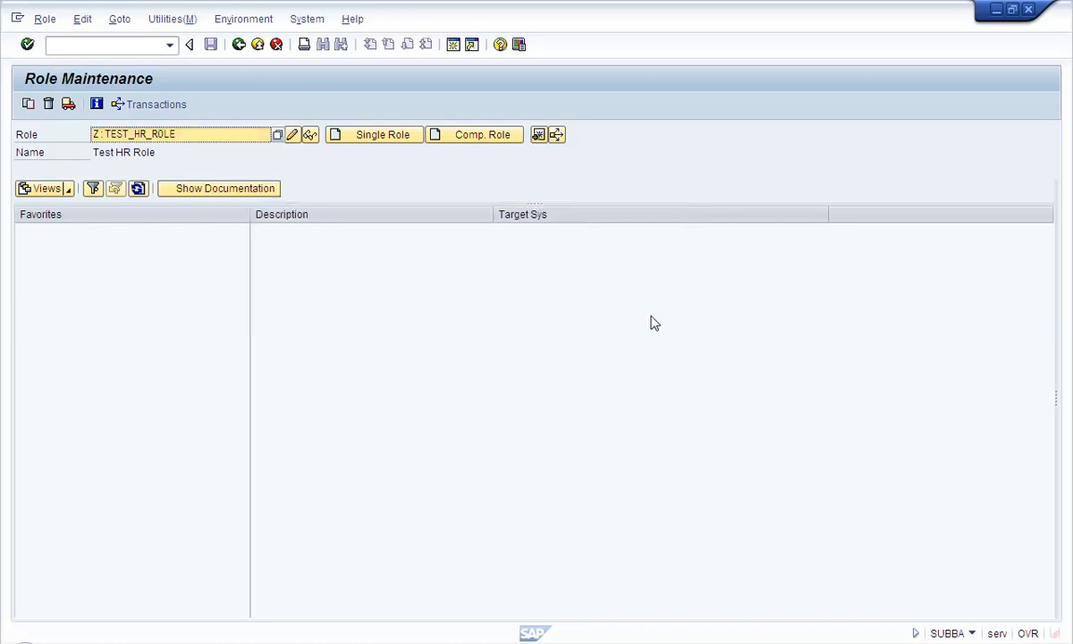
Open Z:TEST_HR_ROLE in change mode and examine which user assignment options Simple maintenance offers
click(292, 135)
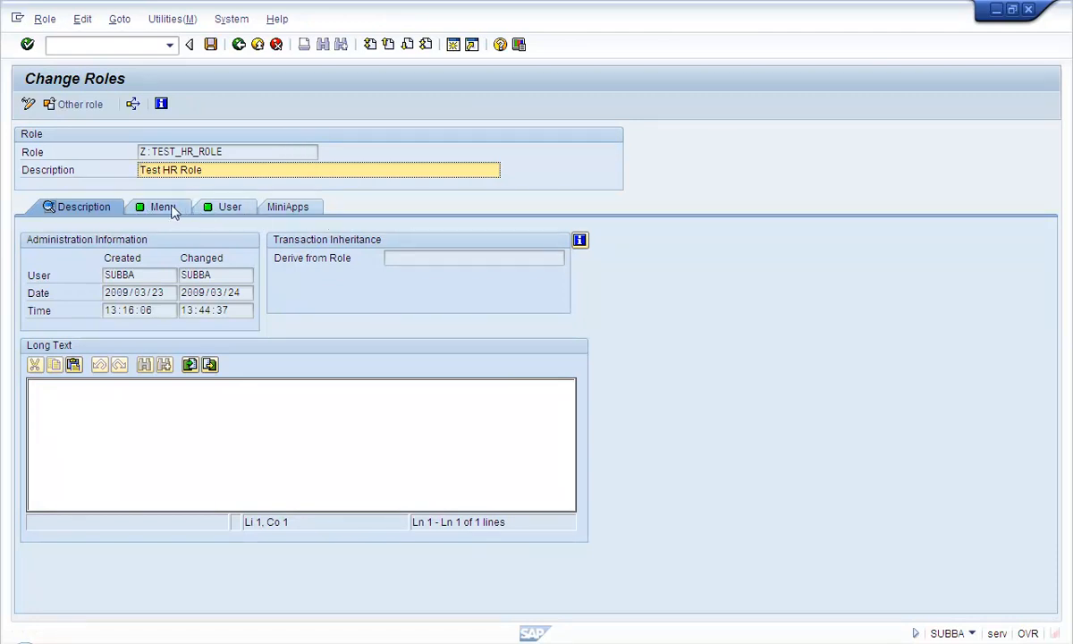
click(213, 213)
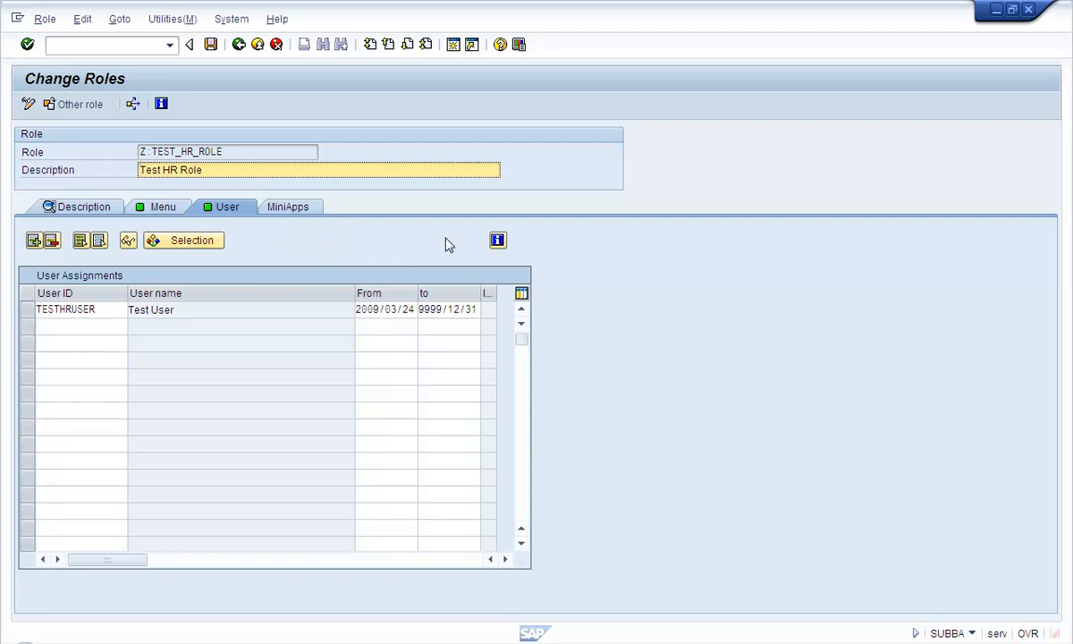
click(239, 45)
Switch the role maintenance view to Basic maintenance (menus, profiles, other objects)
click(125, 19)
click(137, 40)
click(141, 354)
click(460, 419)
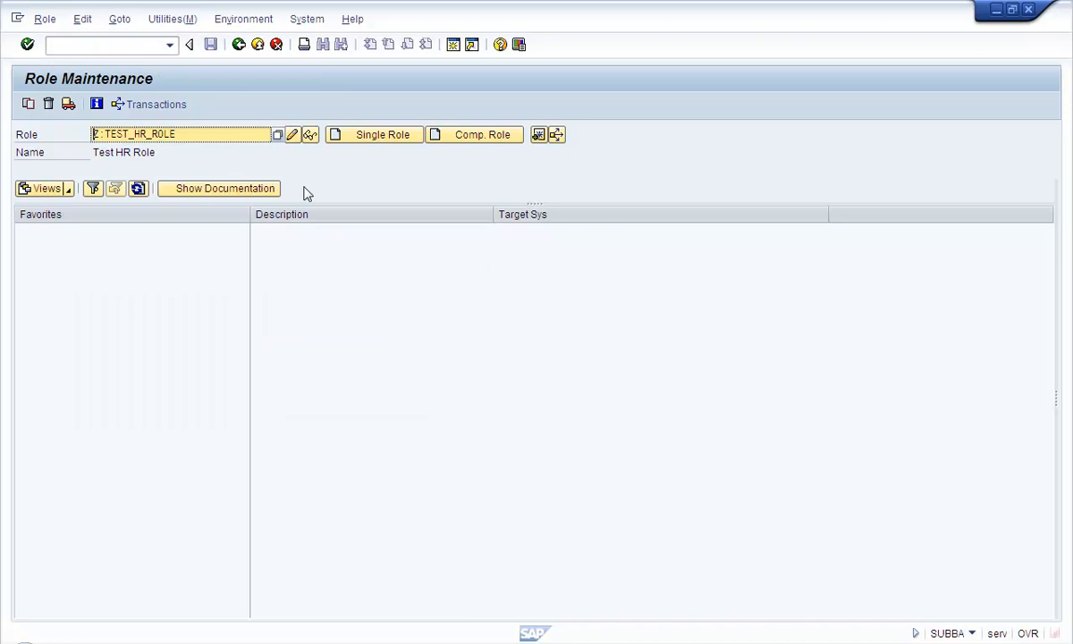
Open Z:TEST_HR_ROLE in change mode and examine which user assignment options Basic maintenance offers
click(292, 135)
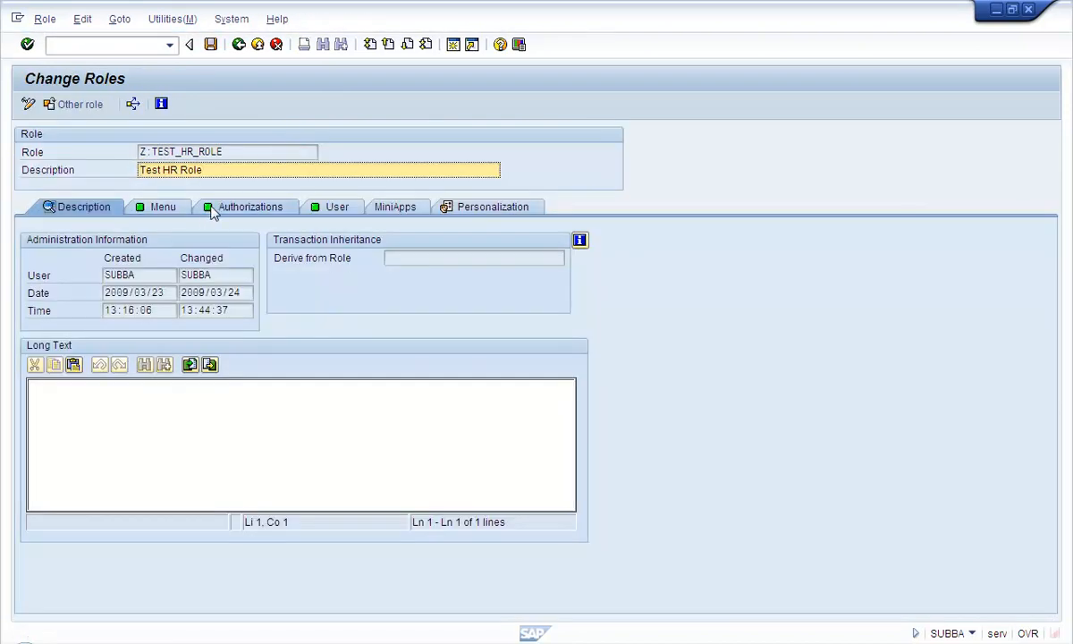
click(348, 211)
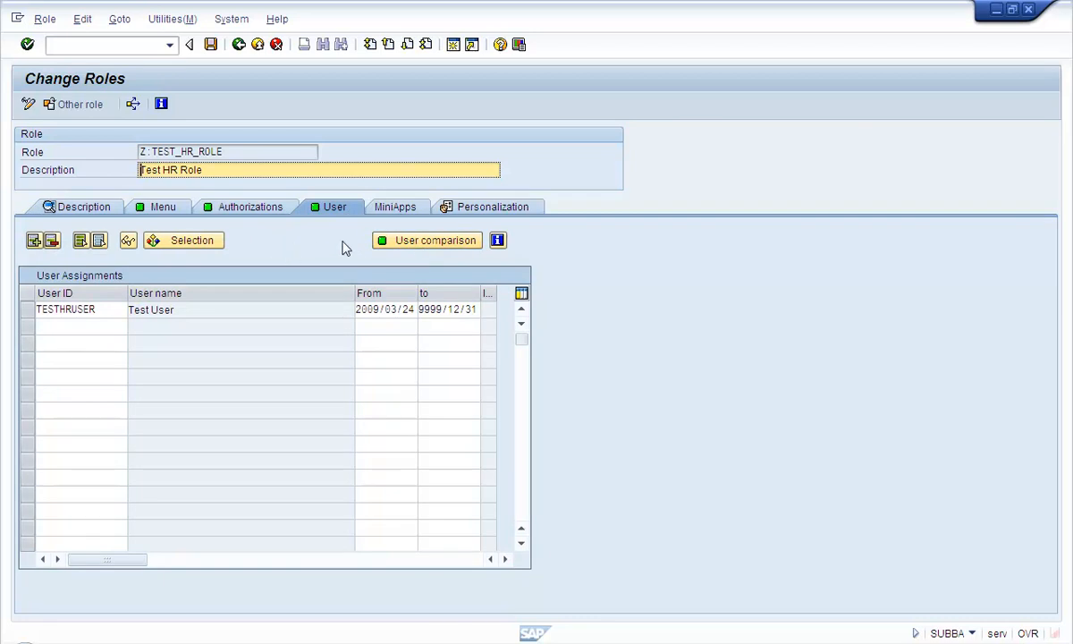
click(238, 44)
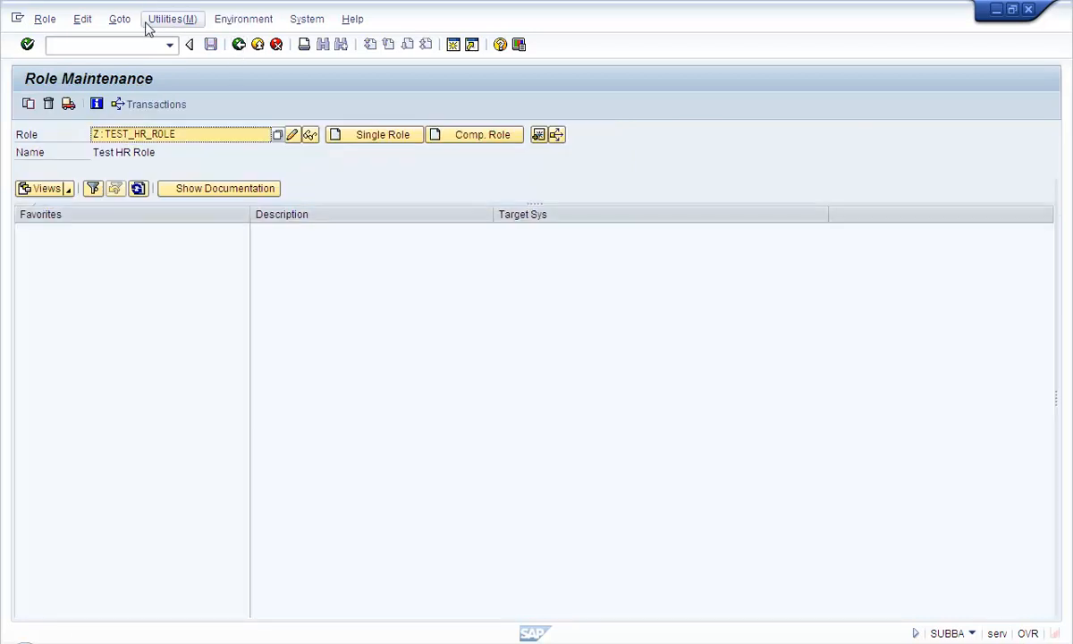
Switch the role maintenance view to Complete view (Organizational Management and workflow)
click(161, 19)
mouse_move(120, 19)
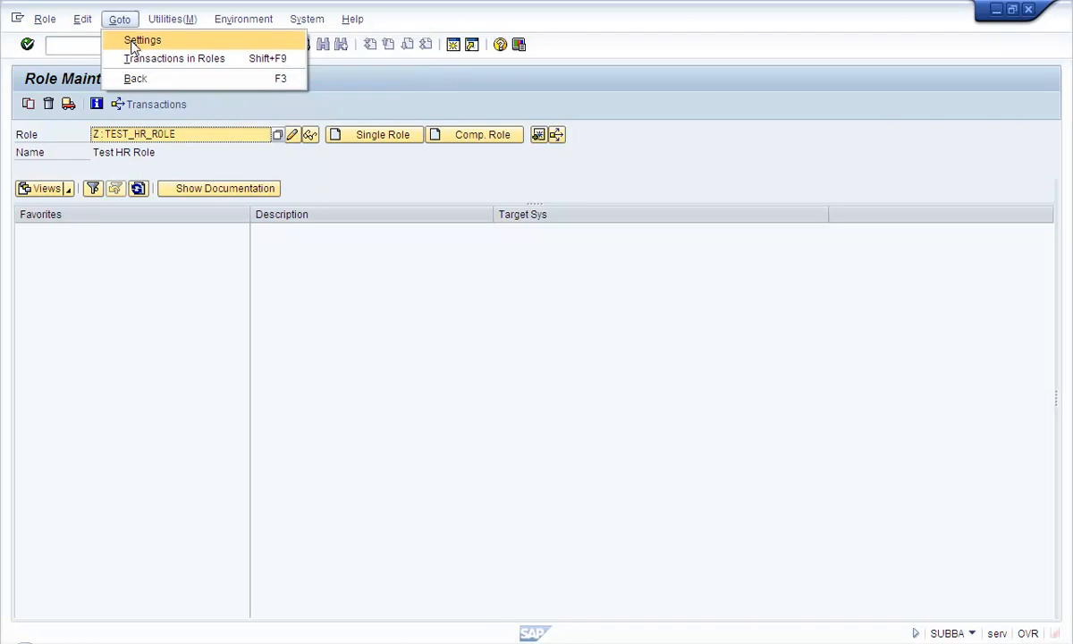
click(134, 38)
click(176, 374)
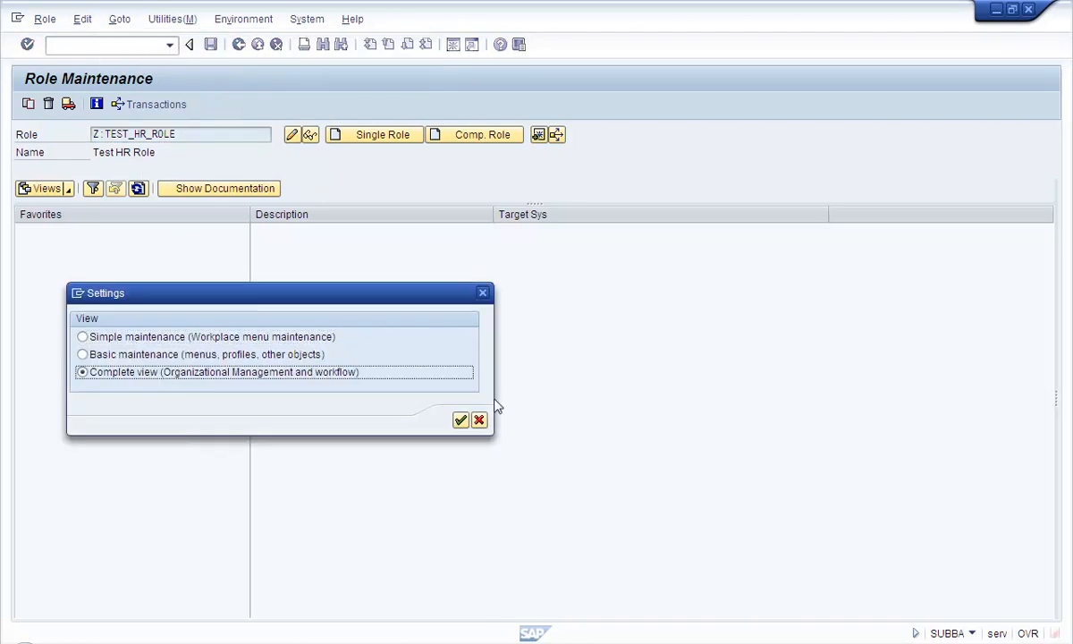
click(460, 420)
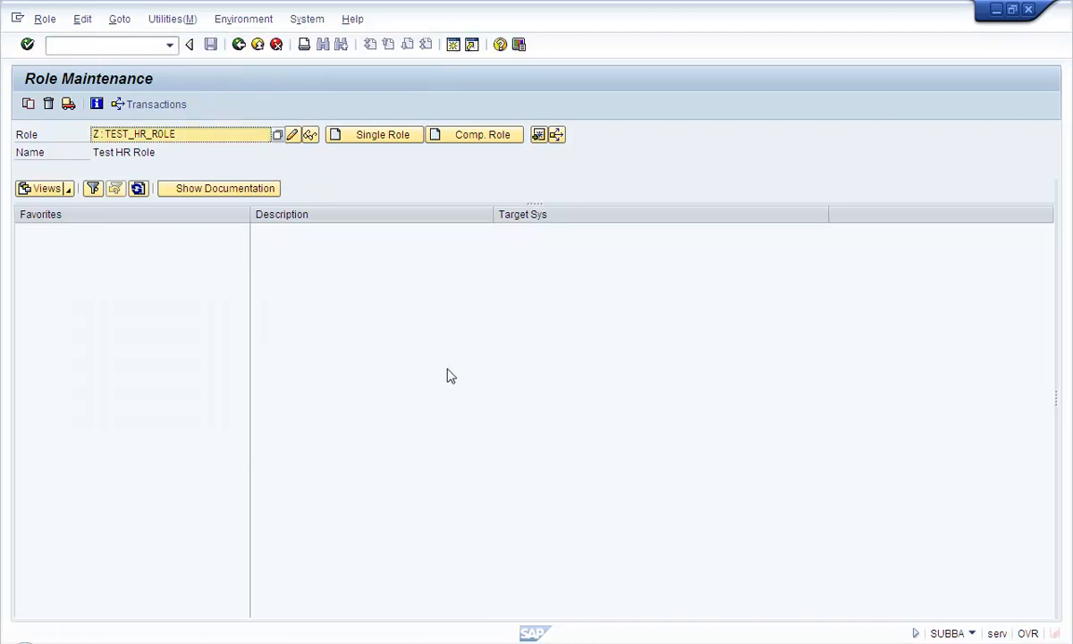
Open Z:TEST_HR_ROLE in change mode and display its user assignments
click(293, 135)
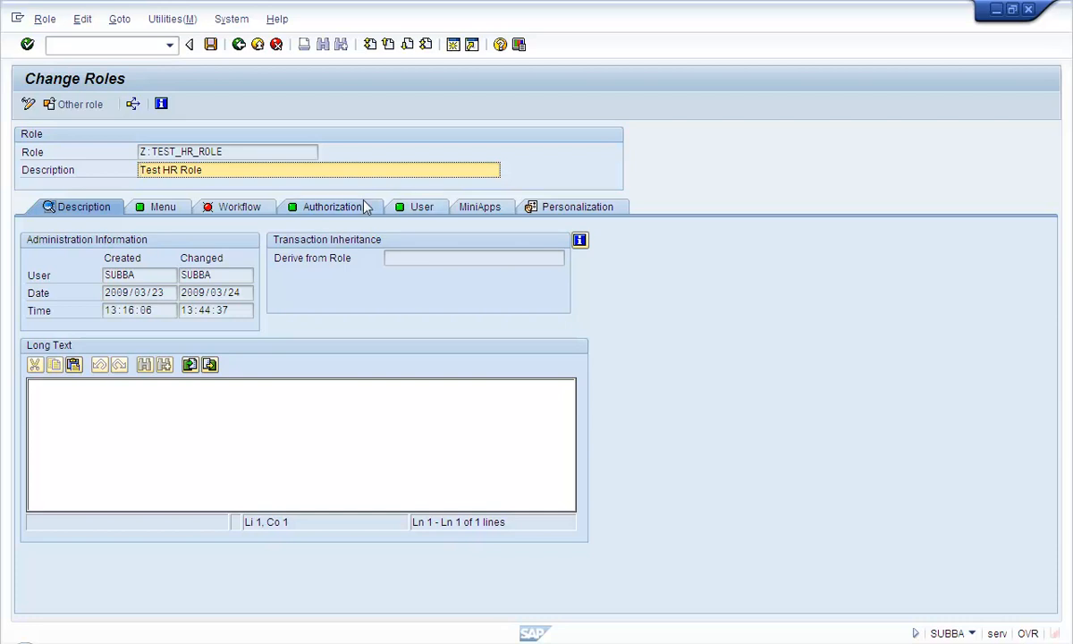
click(310, 211)
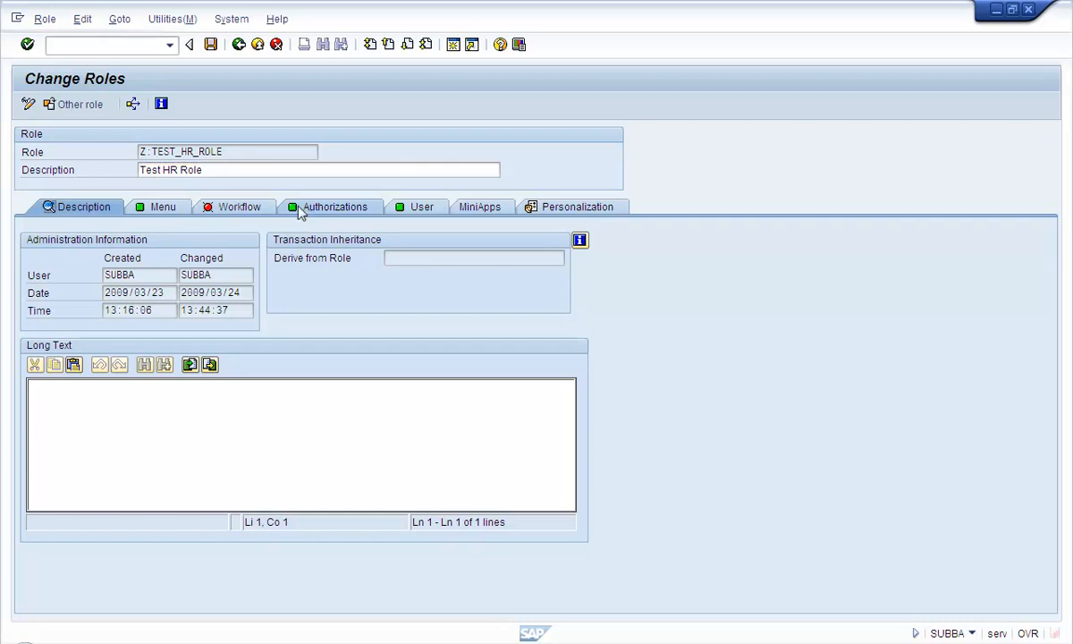
click(240, 210)
click(411, 211)
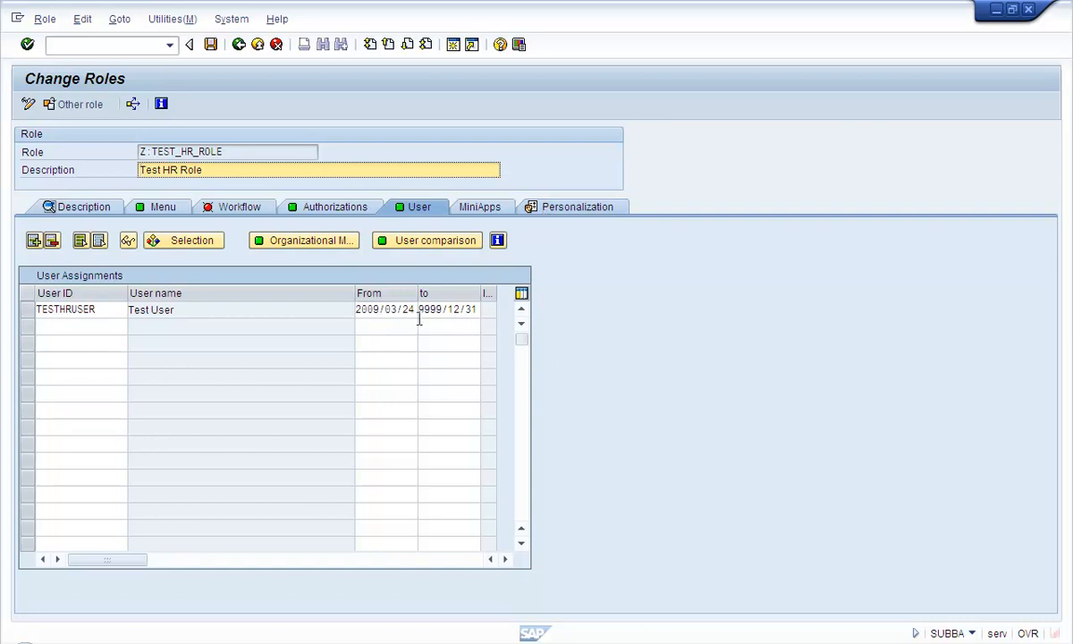
click(342, 309)
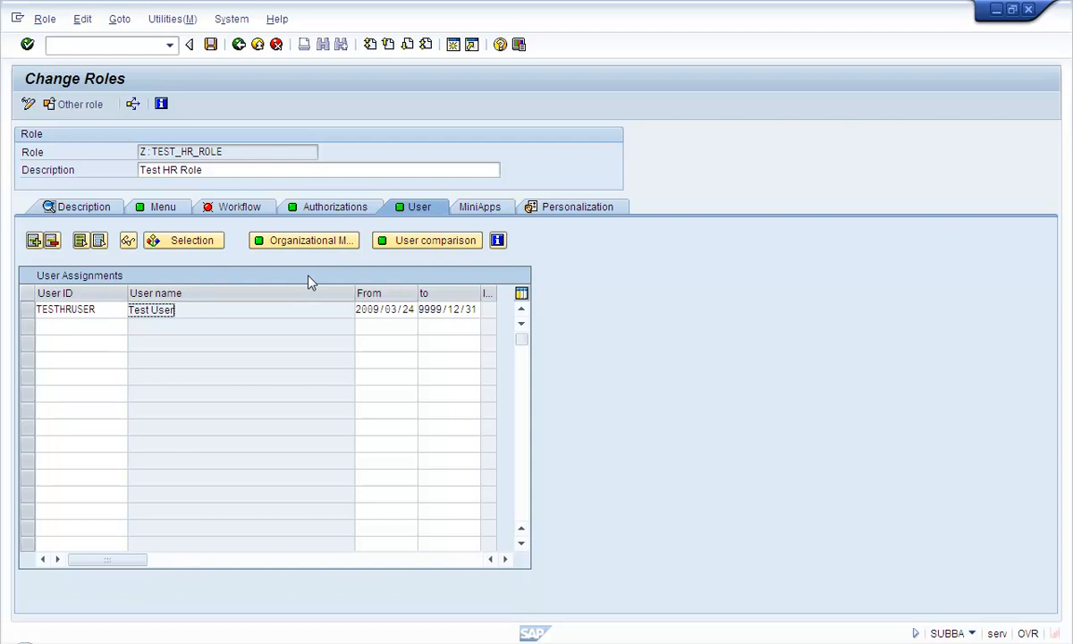
Switch to the PowerPoint sample data, look up the position and user listed for the PFCG method, and return to SAP
click(337, 642)
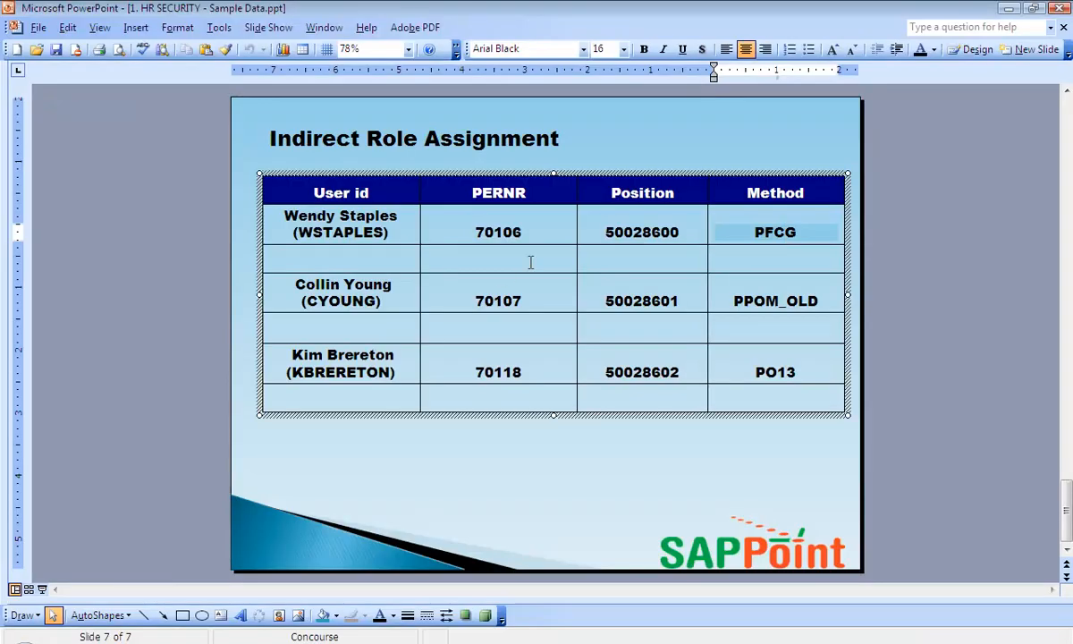
drag(785, 232, 758, 232)
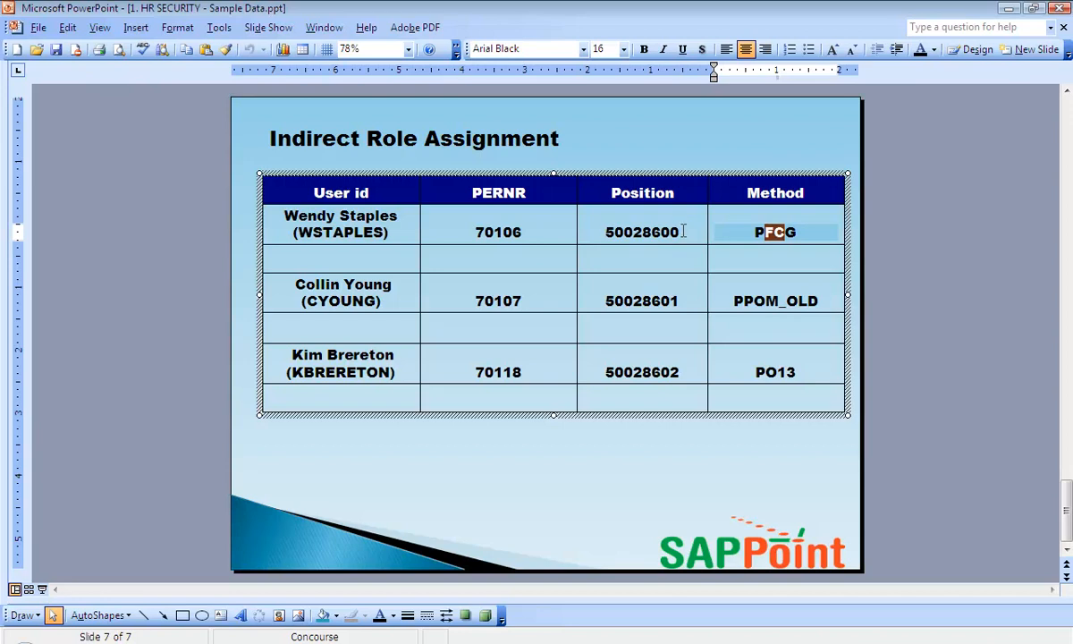
mouse_move(608, 233)
mouse_down()
mouse_move(651, 233)
mouse_move(609, 237)
mouse_up()
click(360, 233)
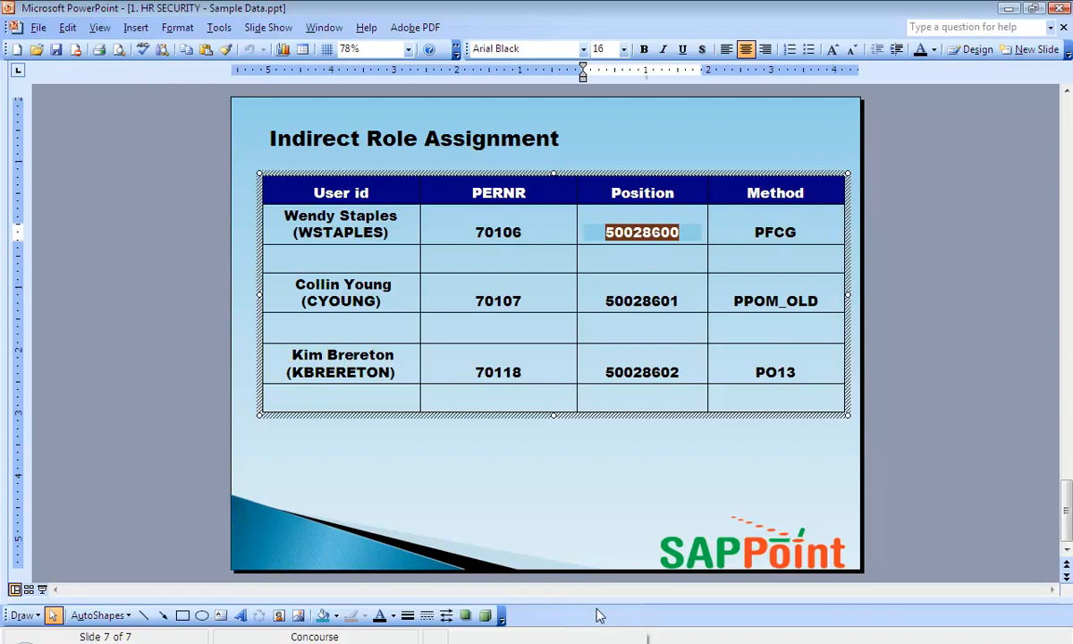
key(alt+Tab)
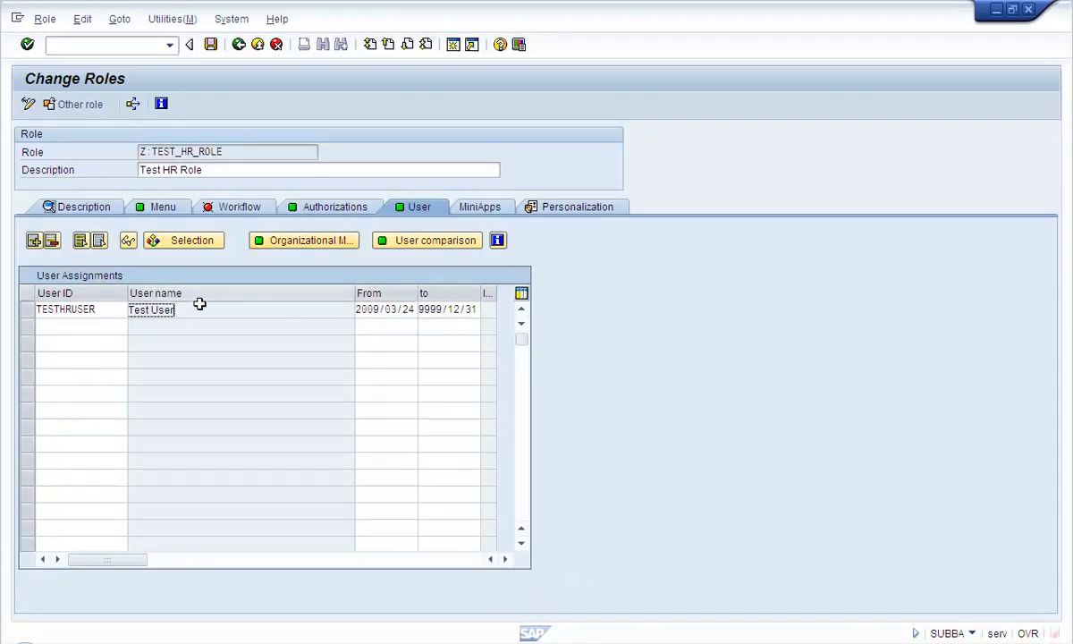
Open the role's organizational management assignment and start a new agent assignment of type Position
click(116, 307)
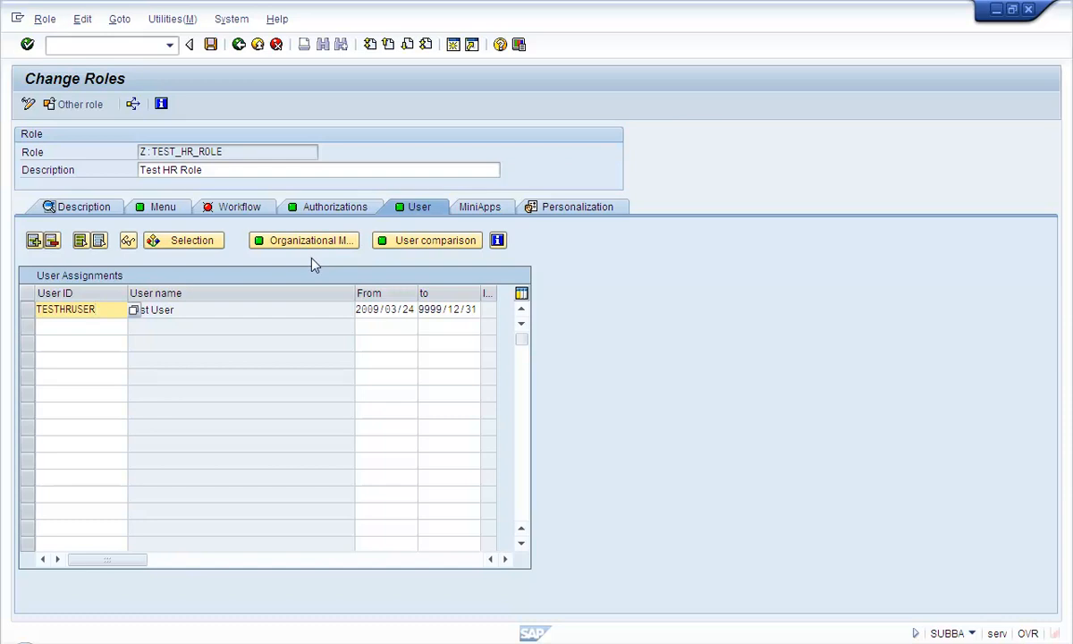
click(294, 243)
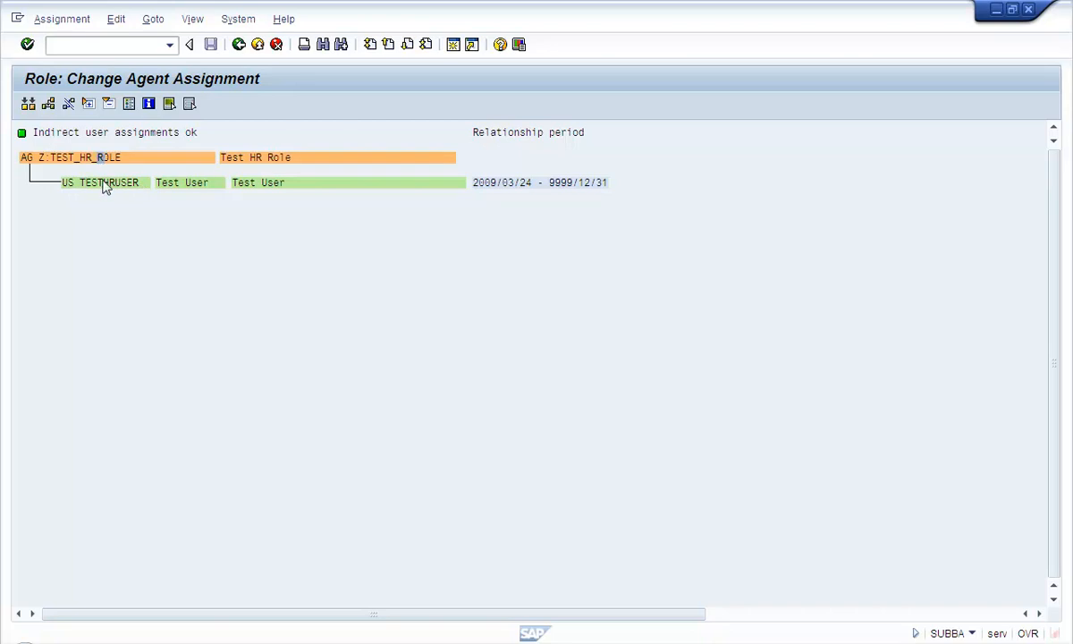
click(50, 105)
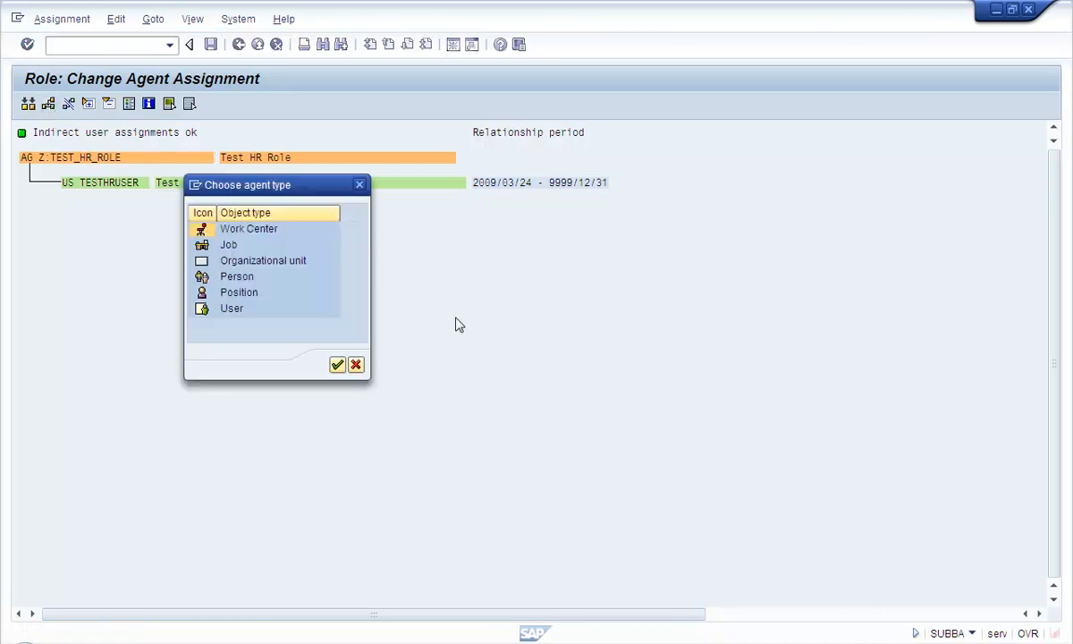
drag(264, 185, 495, 150)
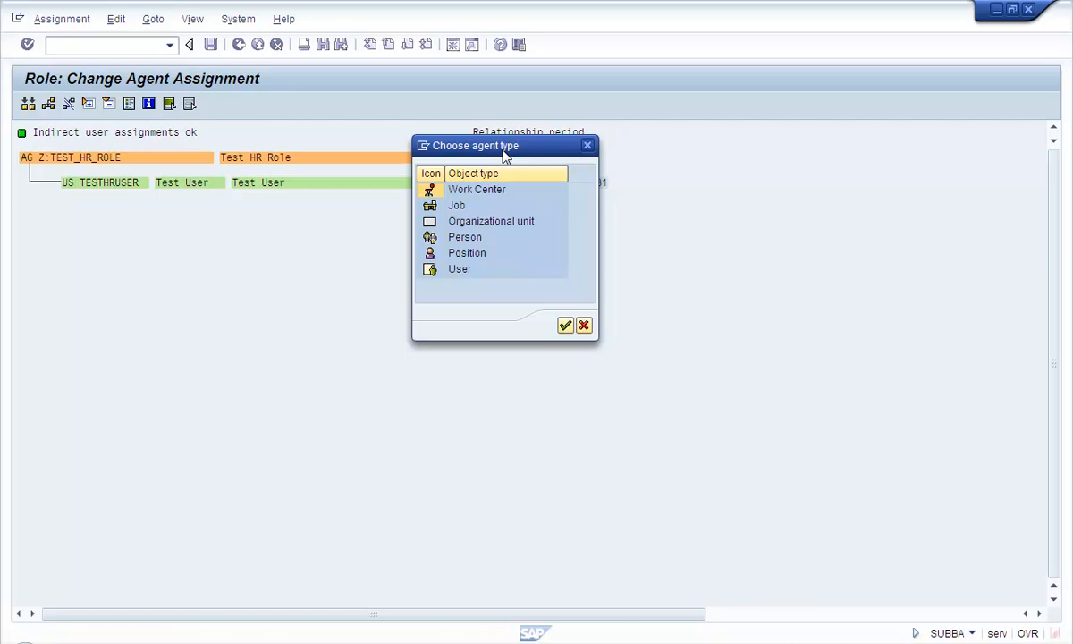
click(473, 257)
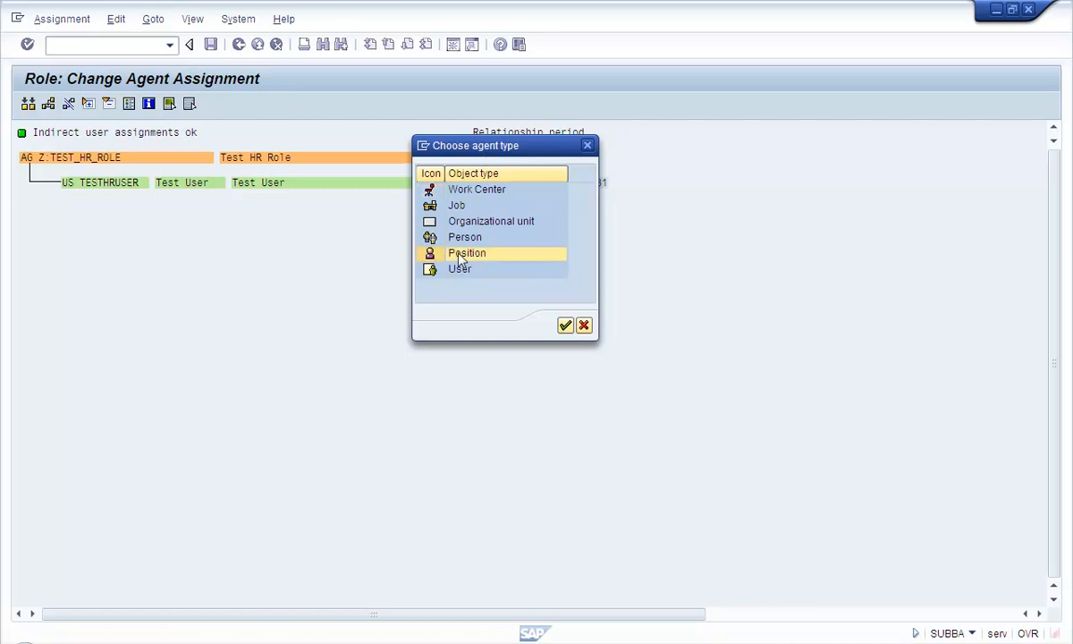
double_click(460, 255)
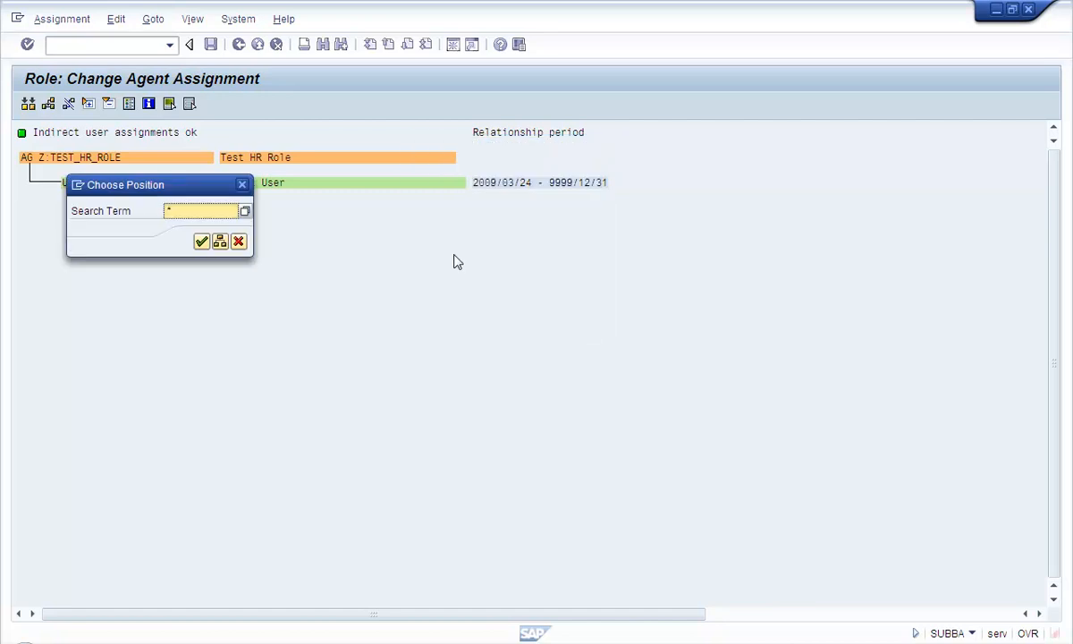
Search for position 50028600 and choose it as the agent for the role
drag(212, 185, 355, 188)
click(347, 210)
text(50028600)
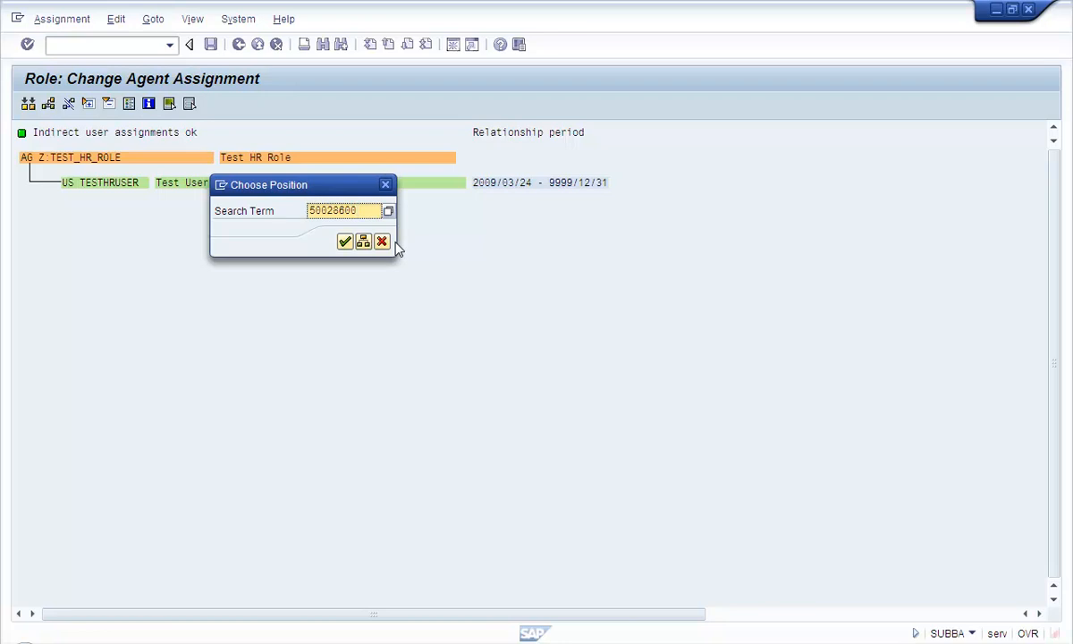
double_click(336, 211)
click(344, 243)
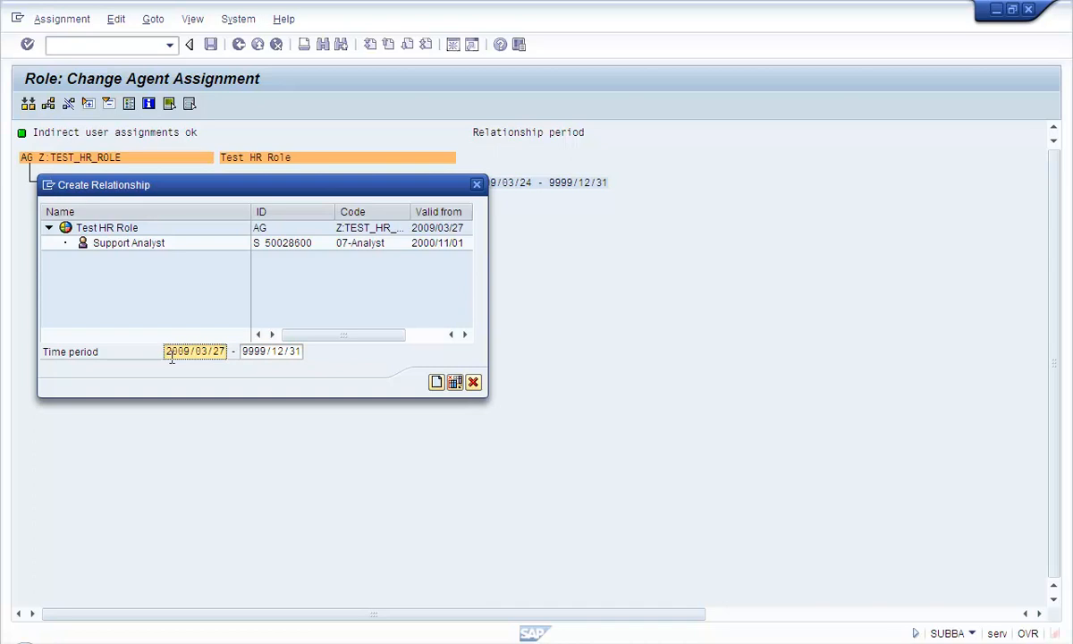
Create the relationship between the role and the Support Analyst position for the period 2009/03/27 to 9999/12/31
drag(166, 355, 311, 358)
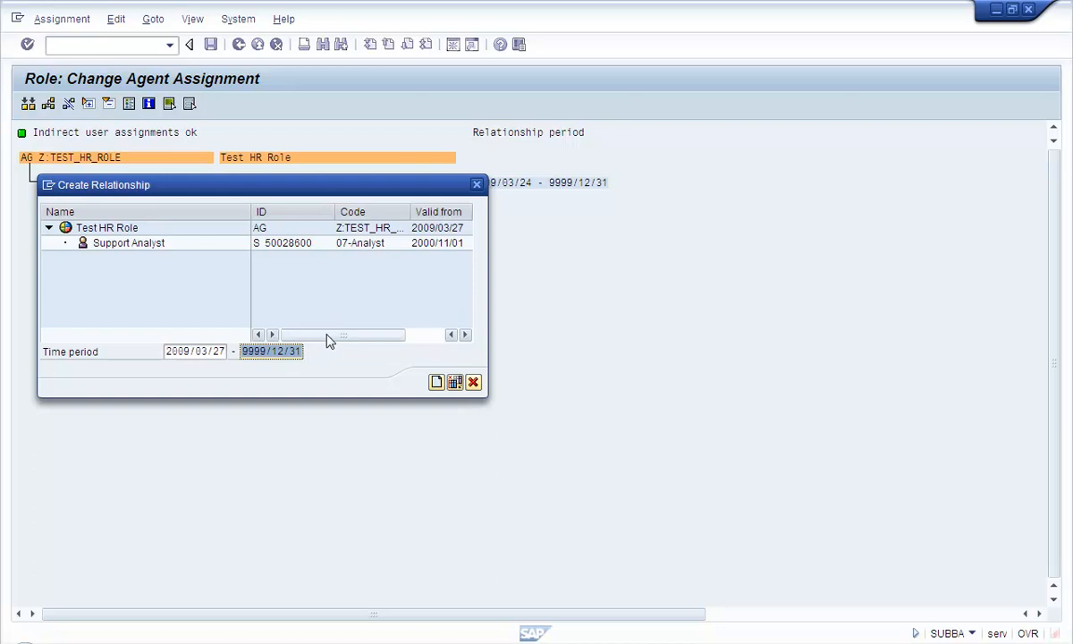
drag(153, 186, 490, 185)
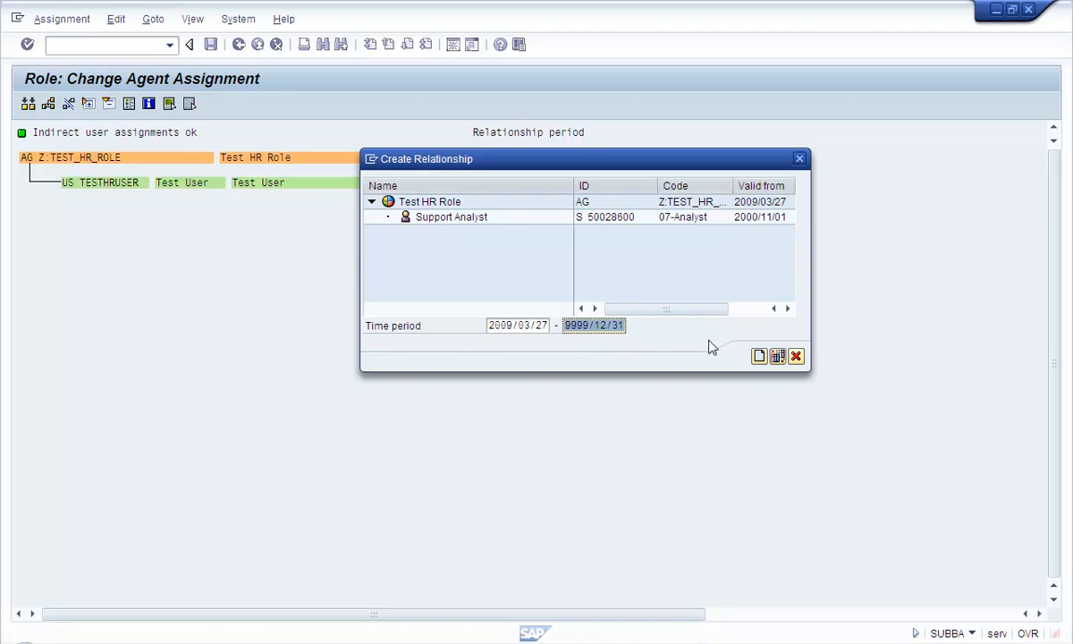
click(760, 358)
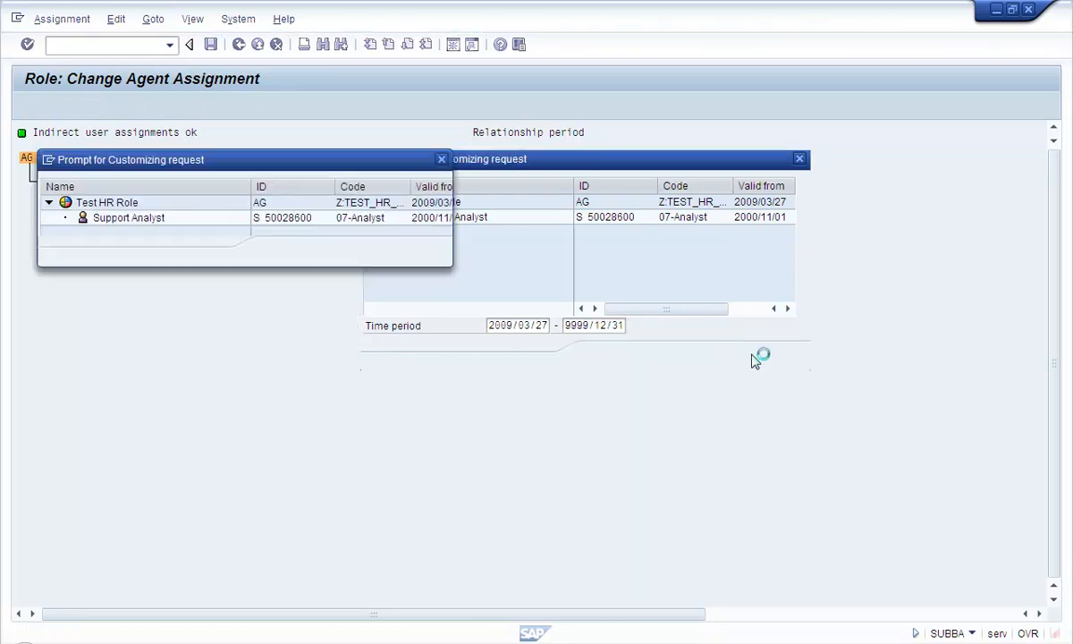
click(245, 251)
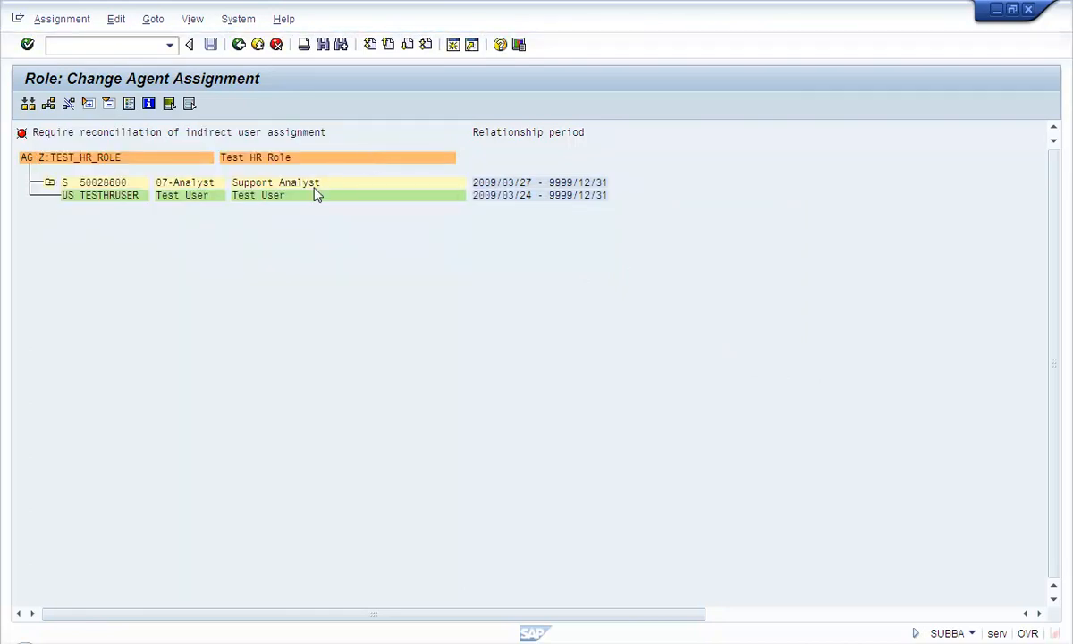
Expand the Support Analyst position and its holder to examine which person and user inherit the role
click(49, 182)
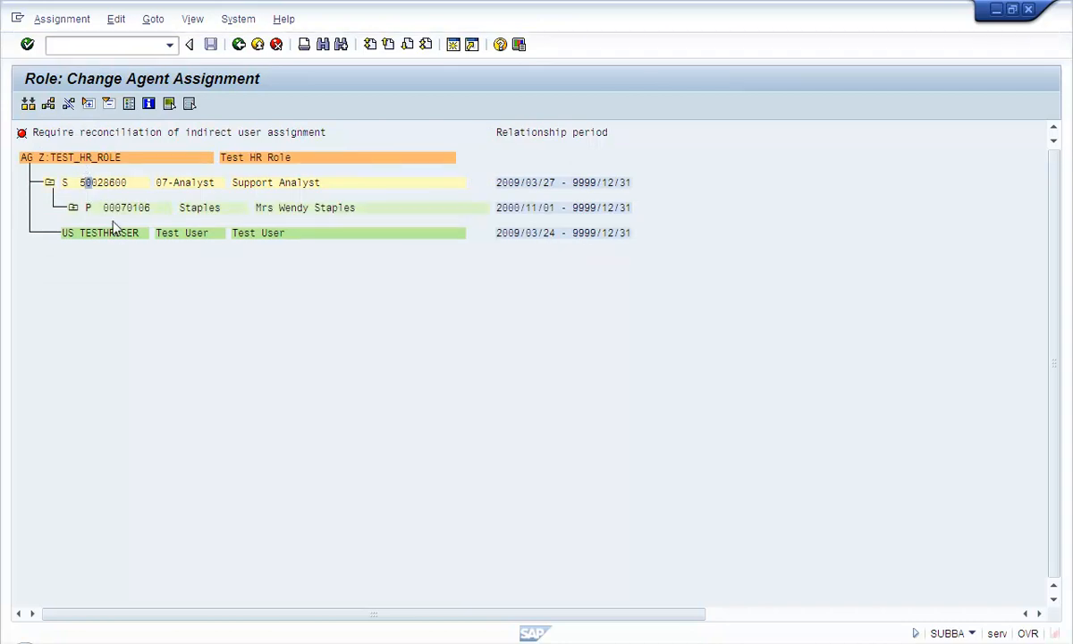
click(72, 207)
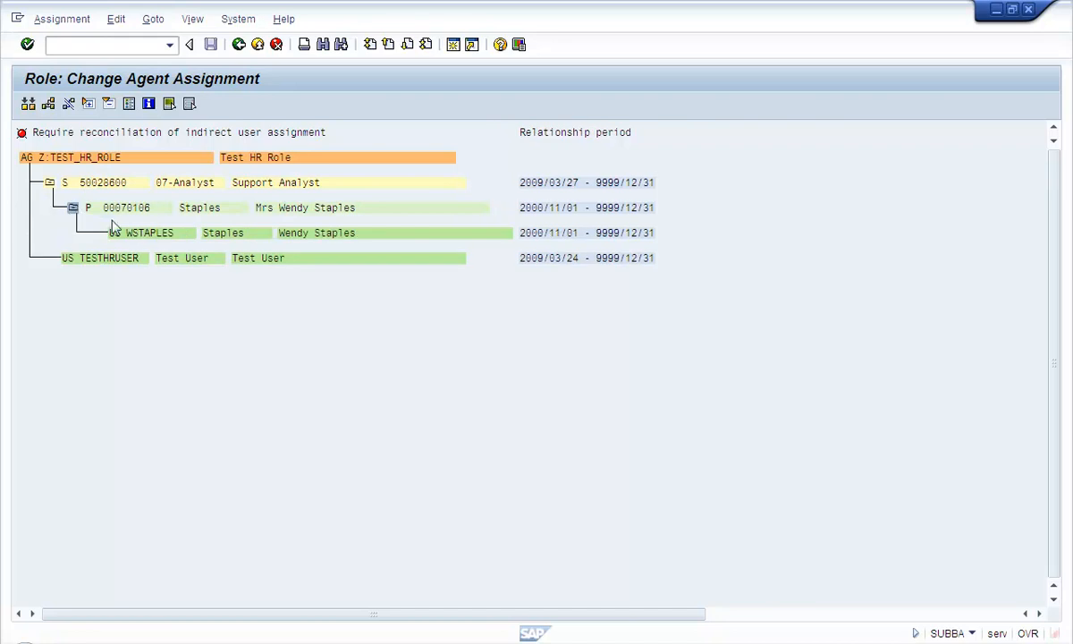
click(133, 237)
click(139, 237)
click(106, 185)
click(146, 234)
Run the indirect user assignment reconciliation for Z:TEST_HR_ROLE and review the position, person and user hierarchy
click(28, 105)
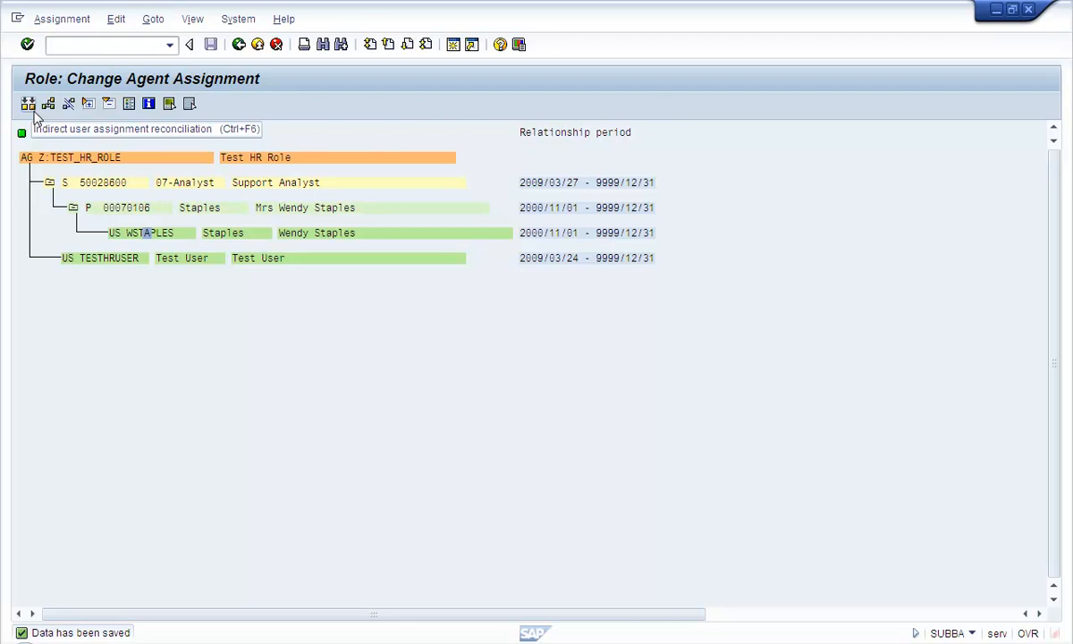
click(30, 106)
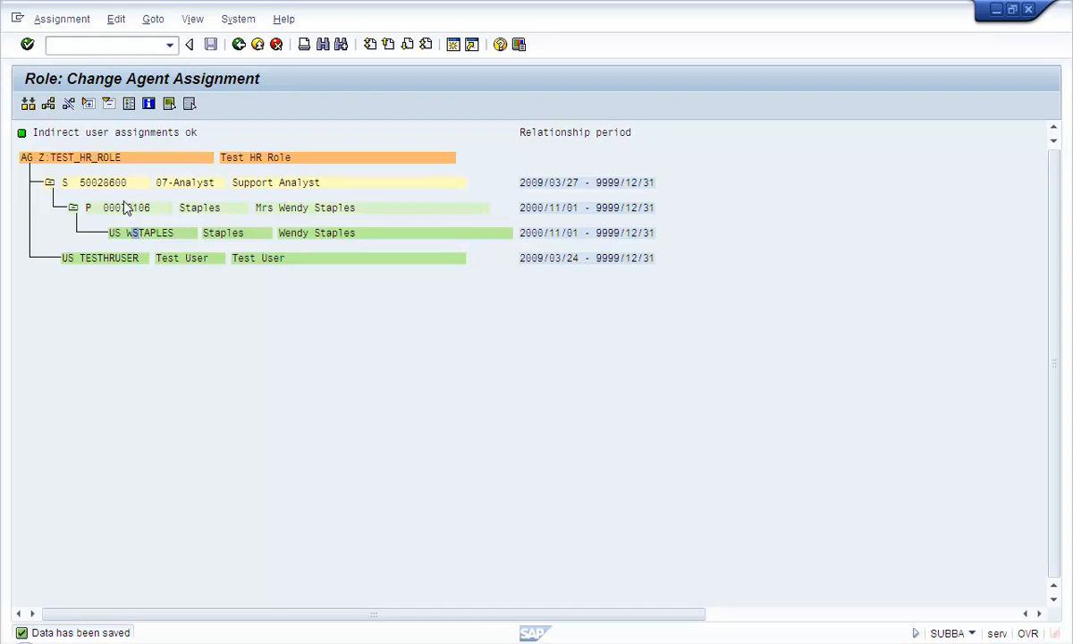
click(104, 186)
click(130, 235)
click(134, 232)
click(131, 212)
Leave role maintenance, start transaction su01, open the employee's user in change mode and inspect its role assignments
click(239, 51)
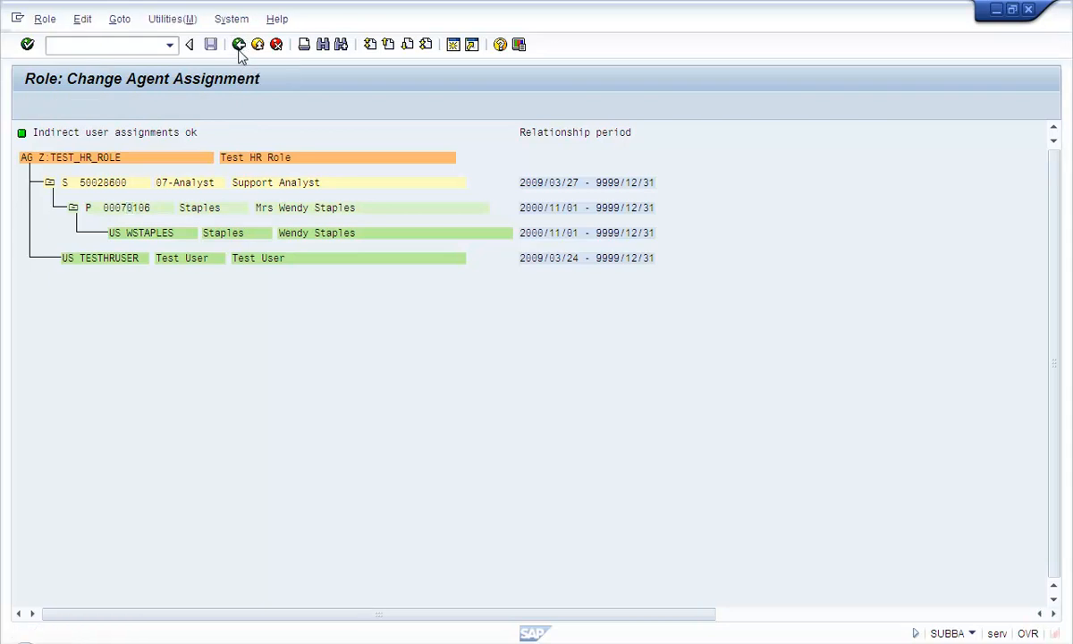
click(238, 45)
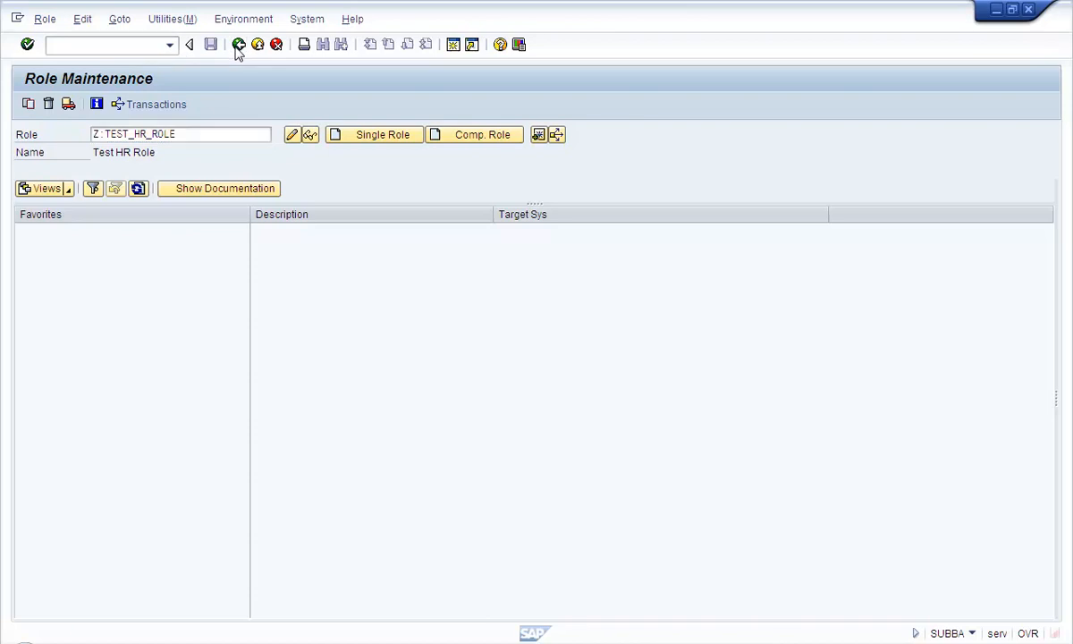
click(239, 47)
click(116, 47)
text(su01)
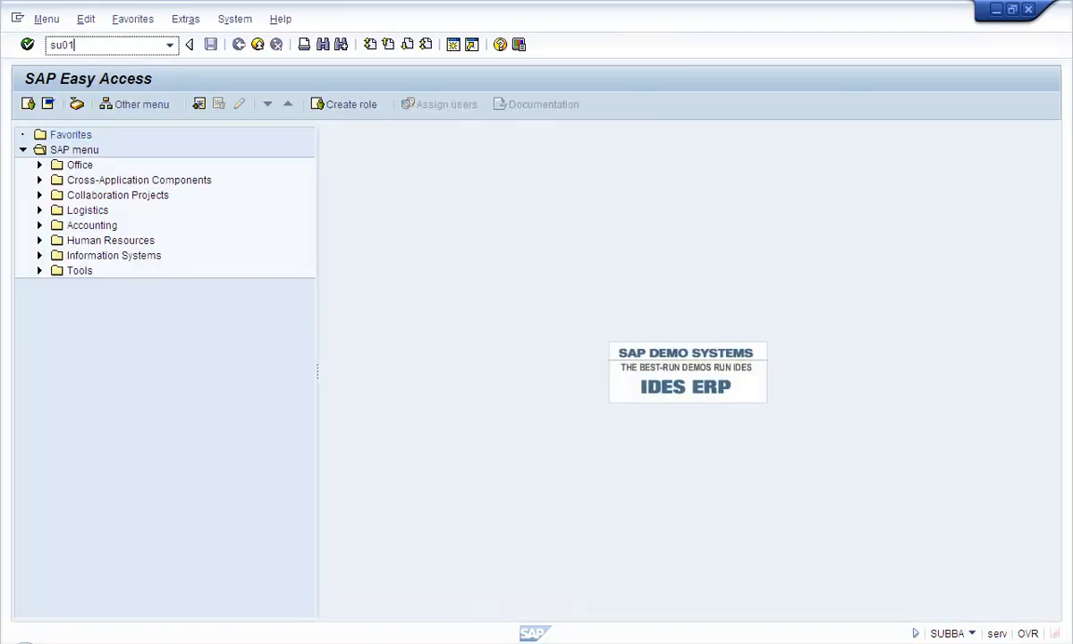
key(Return)
click(47, 105)
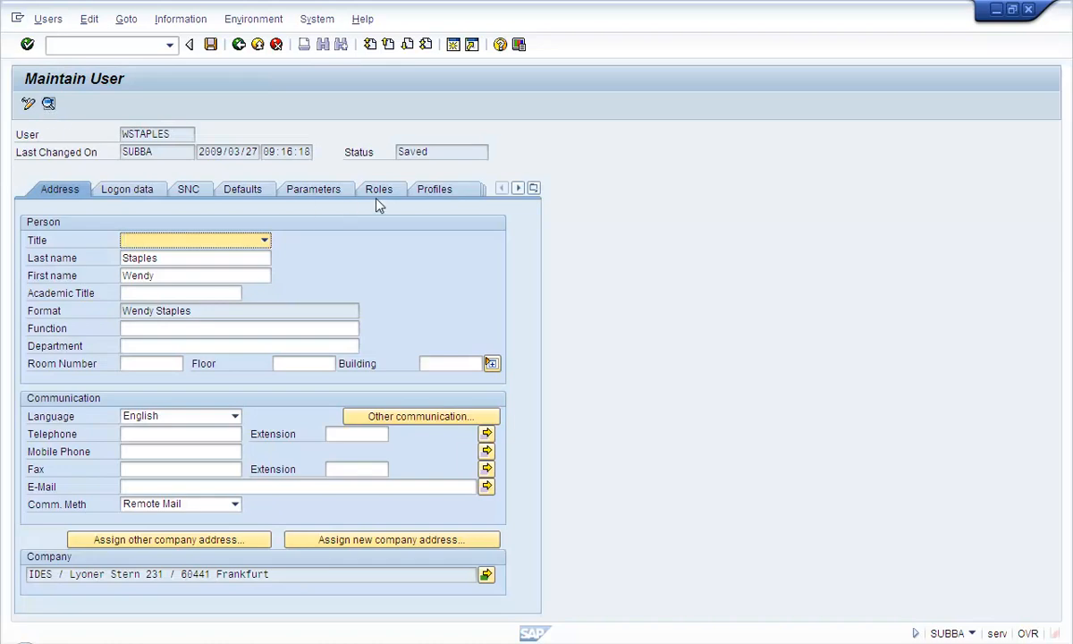
click(377, 191)
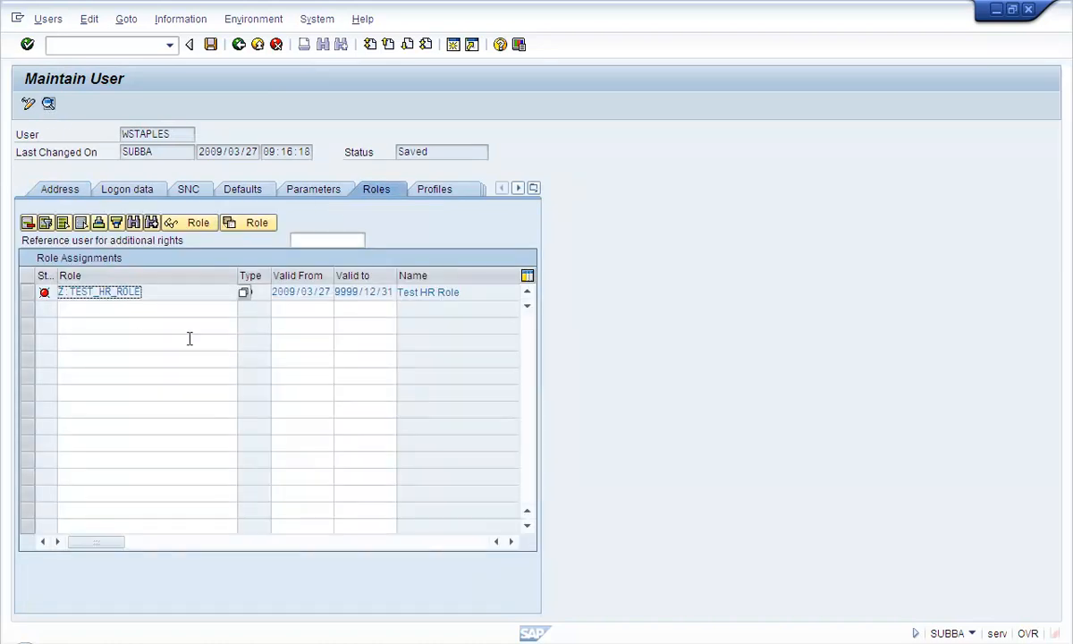
drag(161, 297, 34, 287)
Save the employee's user record and reopen it in change mode to check the status of its role assignment
click(209, 47)
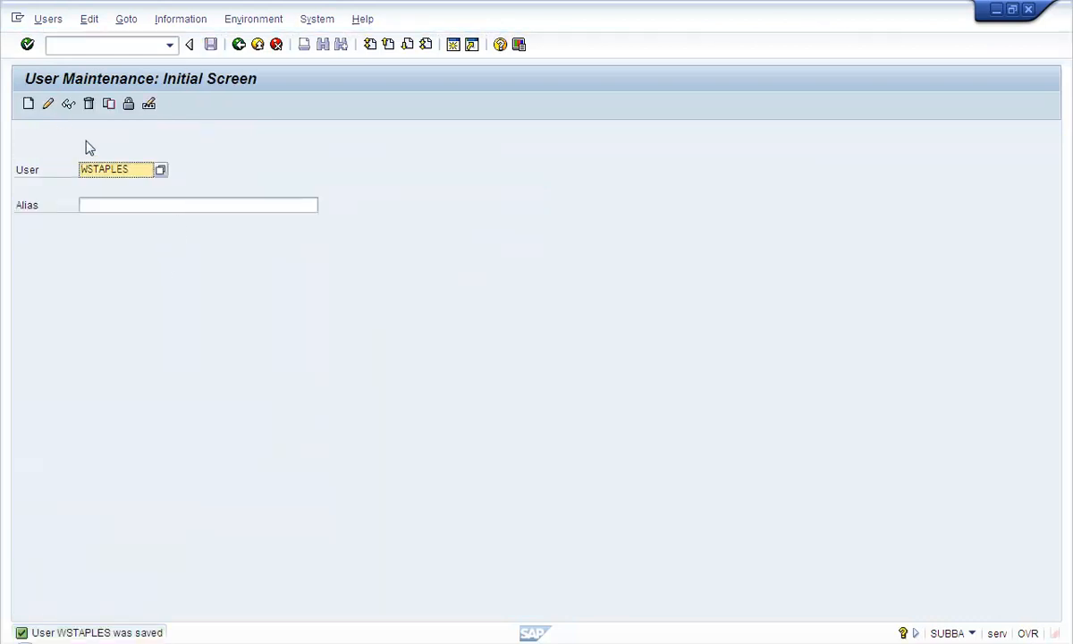
click(48, 105)
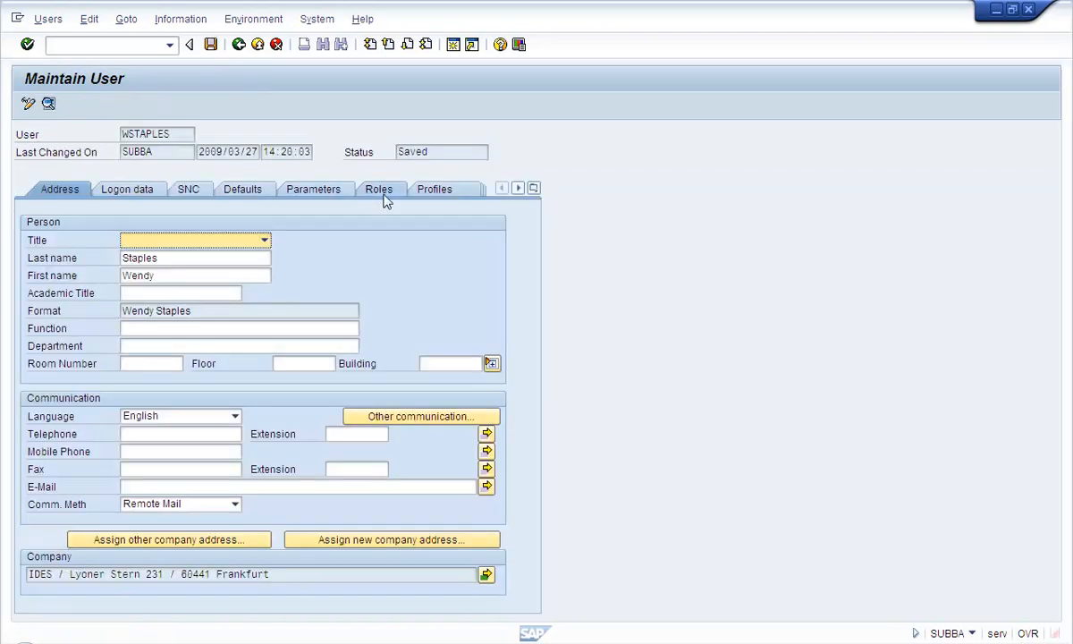
click(379, 191)
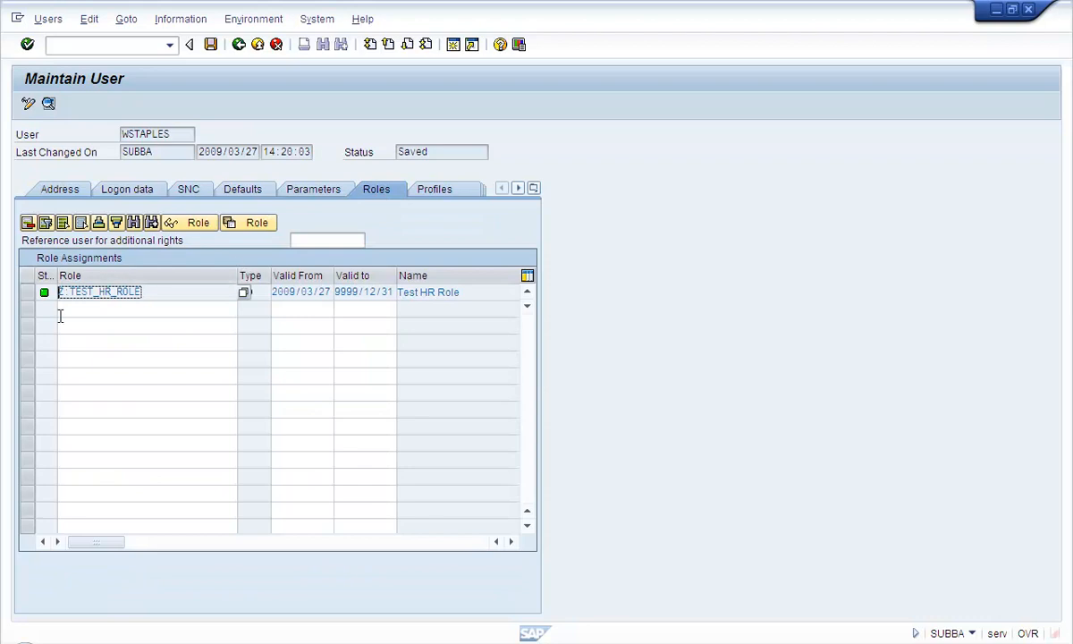
Examine the inherited Z:TEST_HR_ROLE entry in the employee's role assignments, then exit user maintenance to the SAP Easy Access screen
click(91, 291)
click(200, 326)
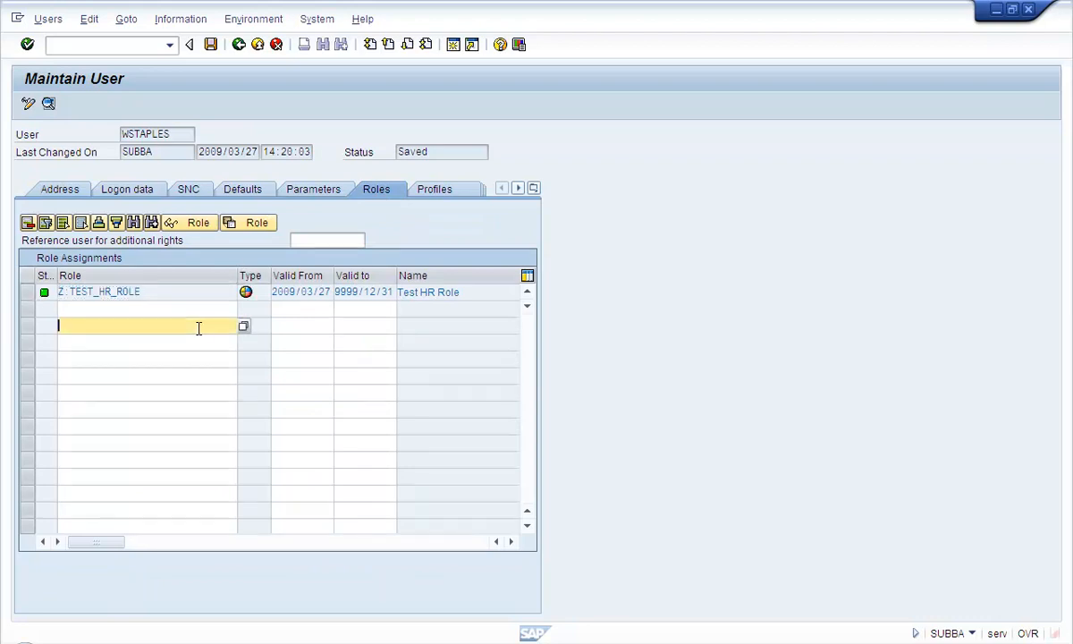
click(166, 291)
click(178, 315)
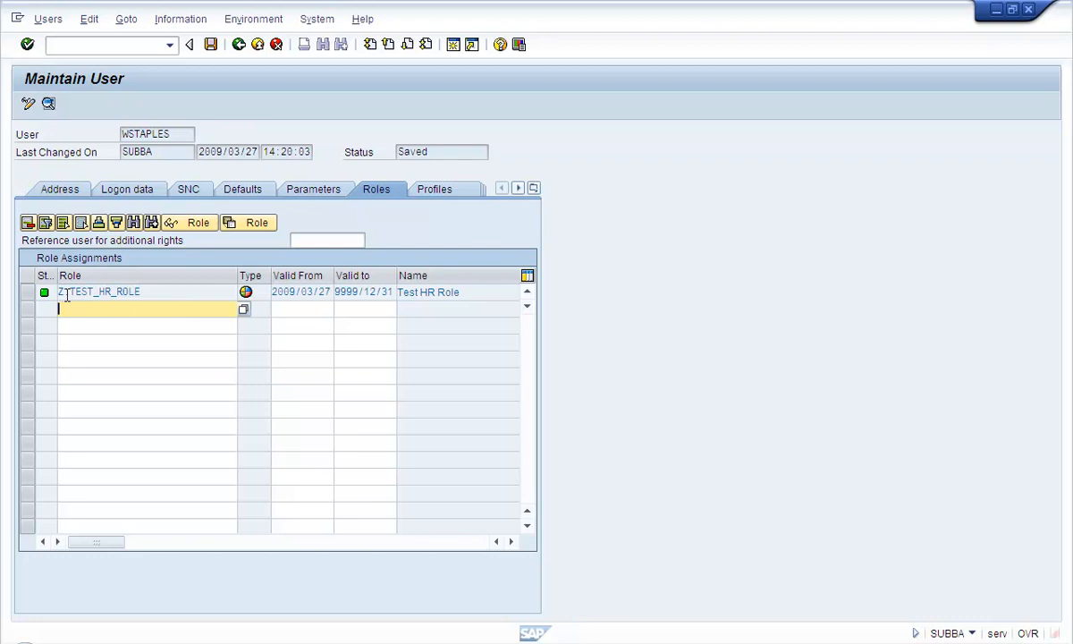
drag(60, 294, 144, 293)
click(144, 295)
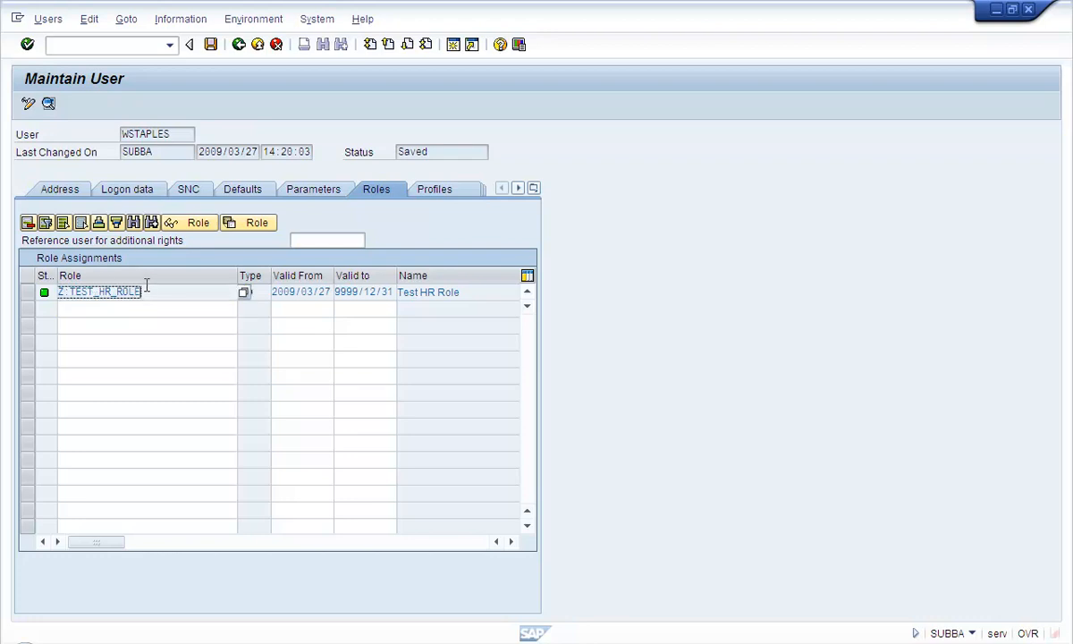
click(122, 306)
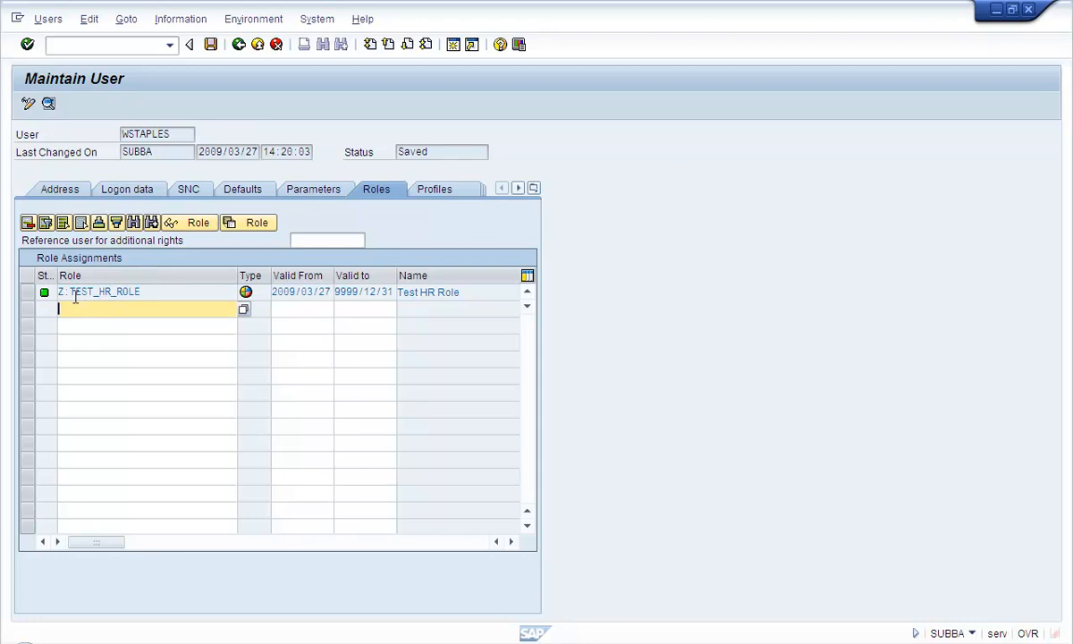
drag(59, 292, 143, 292)
click(147, 309)
click(239, 44)
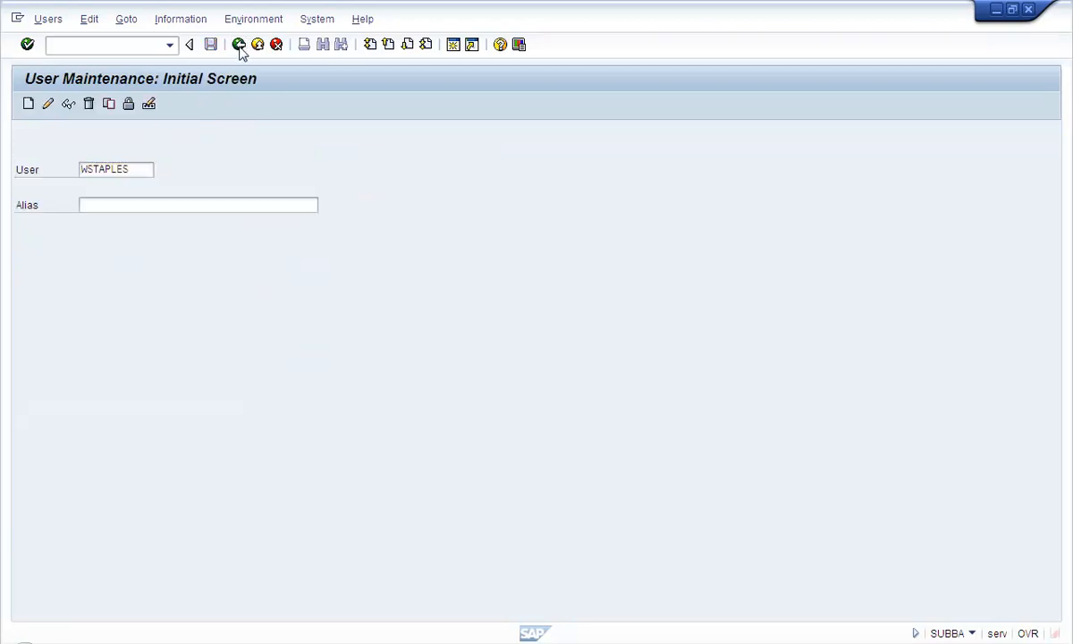
click(239, 44)
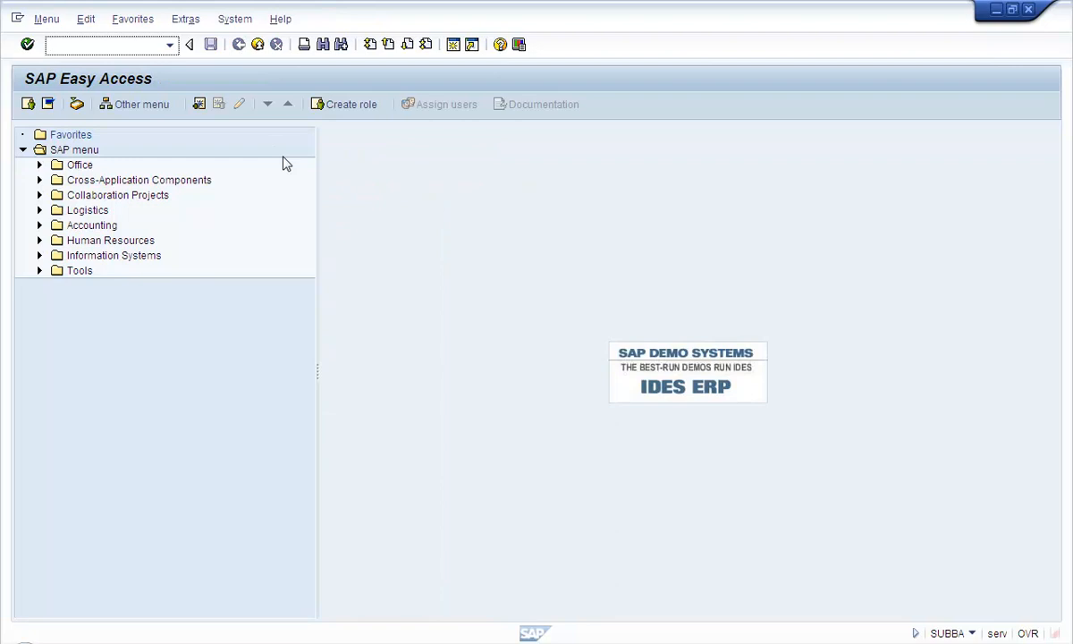